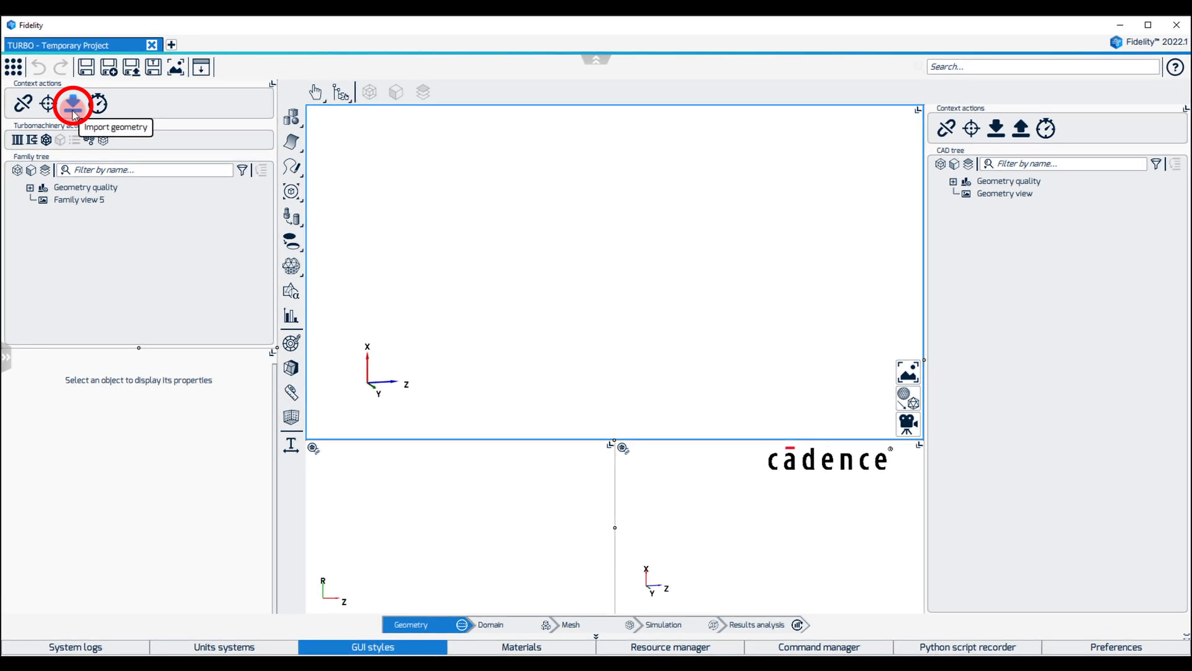
Import the turbomachinery geometry file multistage-axial-compressor.geomTurbo, keeping the original geometry definition
{"action": "left_click", "coordinate": [72, 110]}
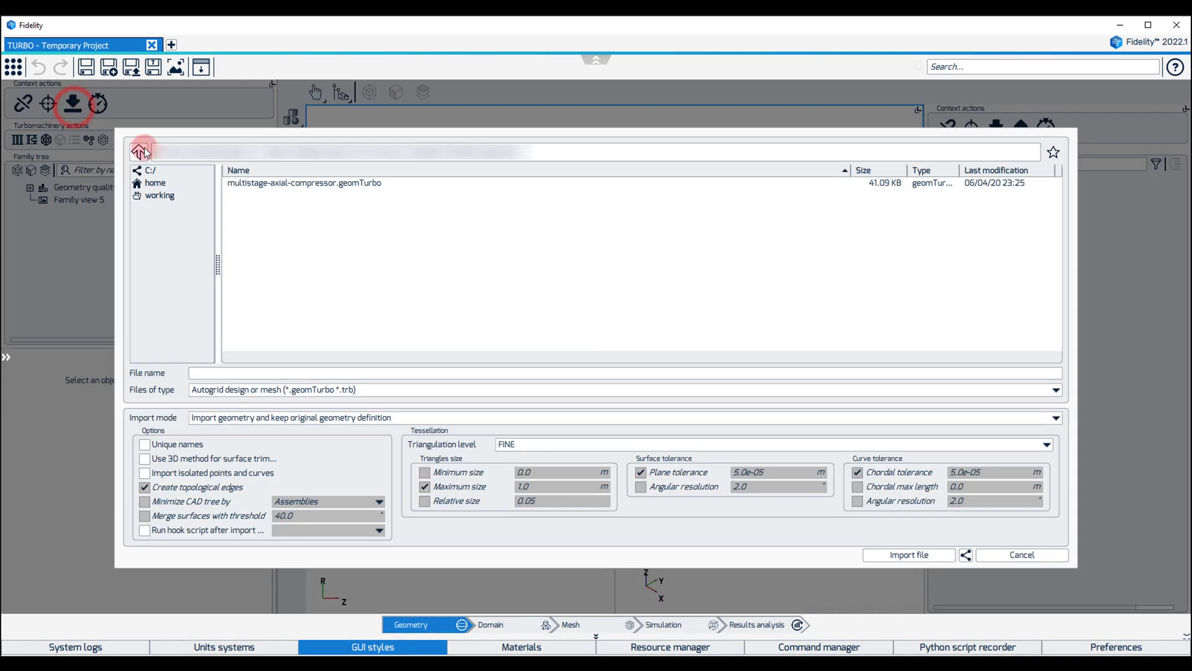
{"action": "left_click", "coordinate": [261, 183]}
{"action": "left_click", "coordinate": [881, 553]}
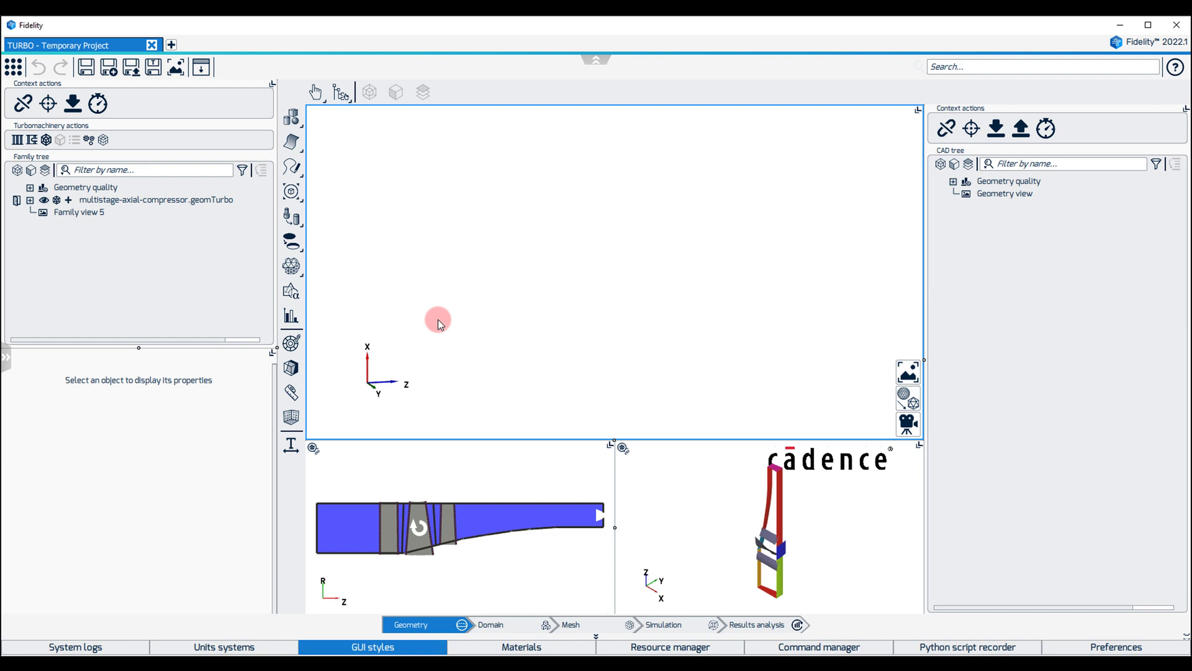
Expand the imported compressor in the family tree and examine the parameters of rows 1, 2 and 3
{"action": "left_click", "coordinate": [30, 200]}
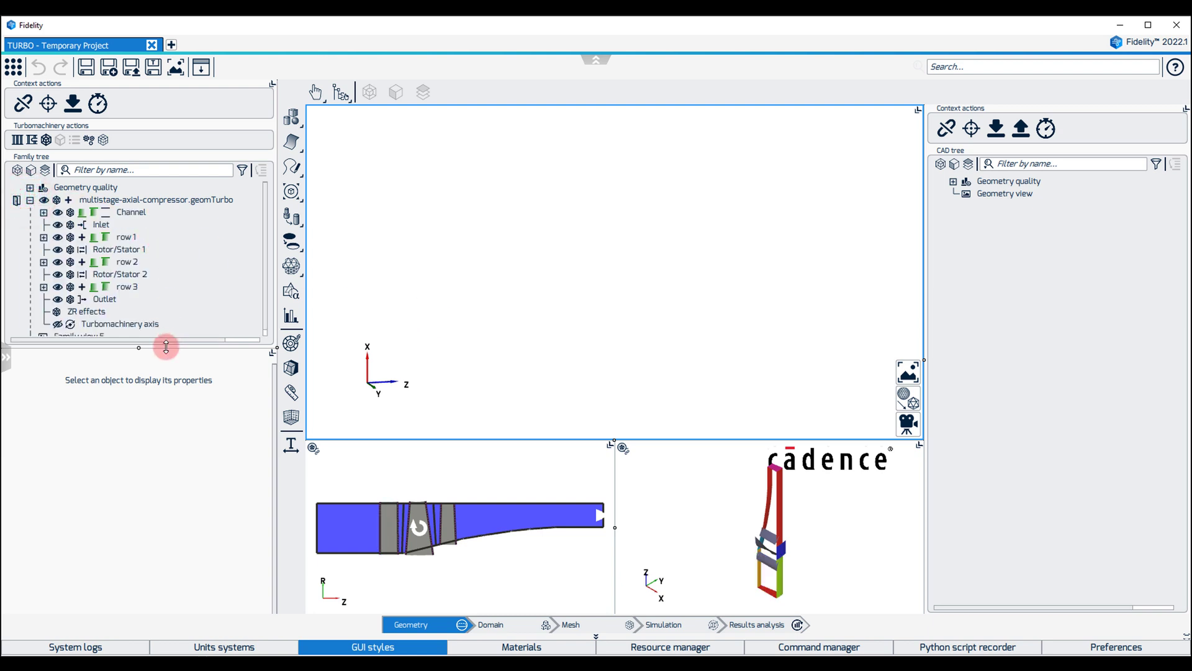
{"action": "left_click_drag", "start_coordinate": [166, 347], "coordinate": [165, 392]}
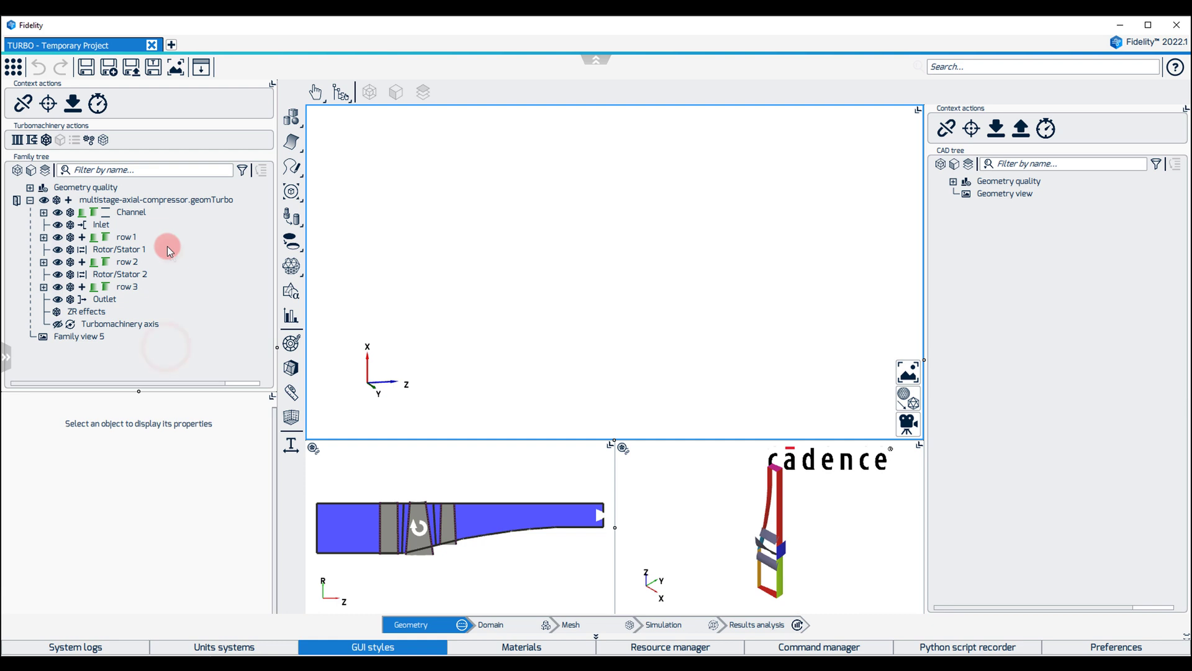
{"action": "left_click", "coordinate": [83, 217]}
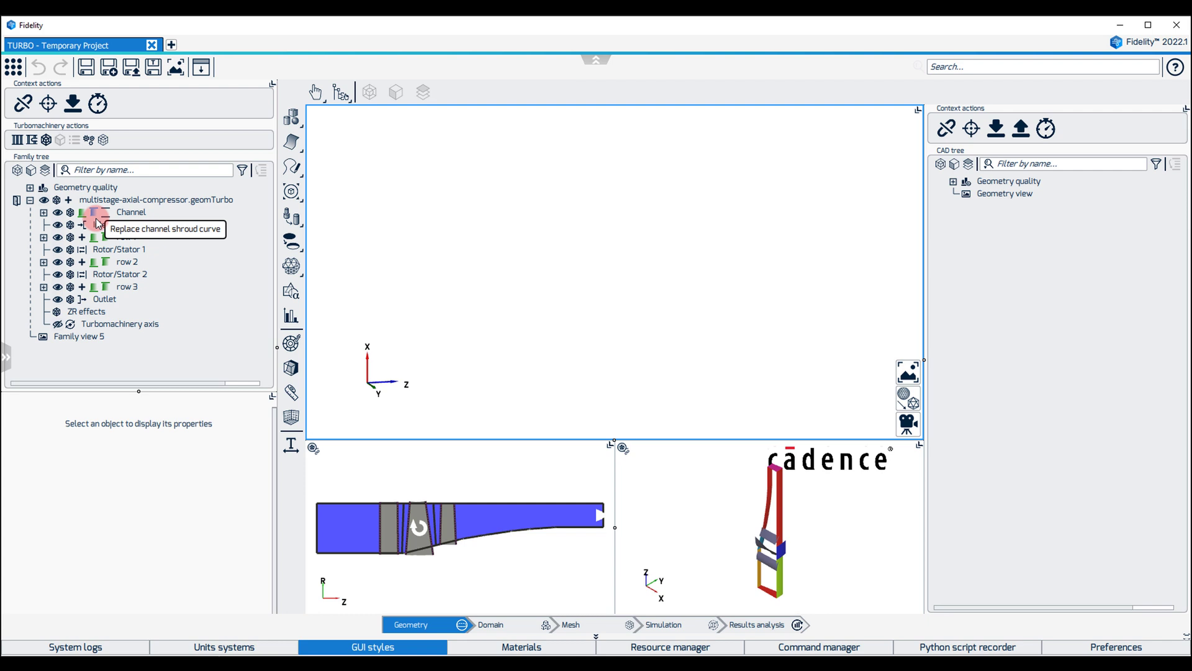
{"action": "left_click", "coordinate": [126, 236]}
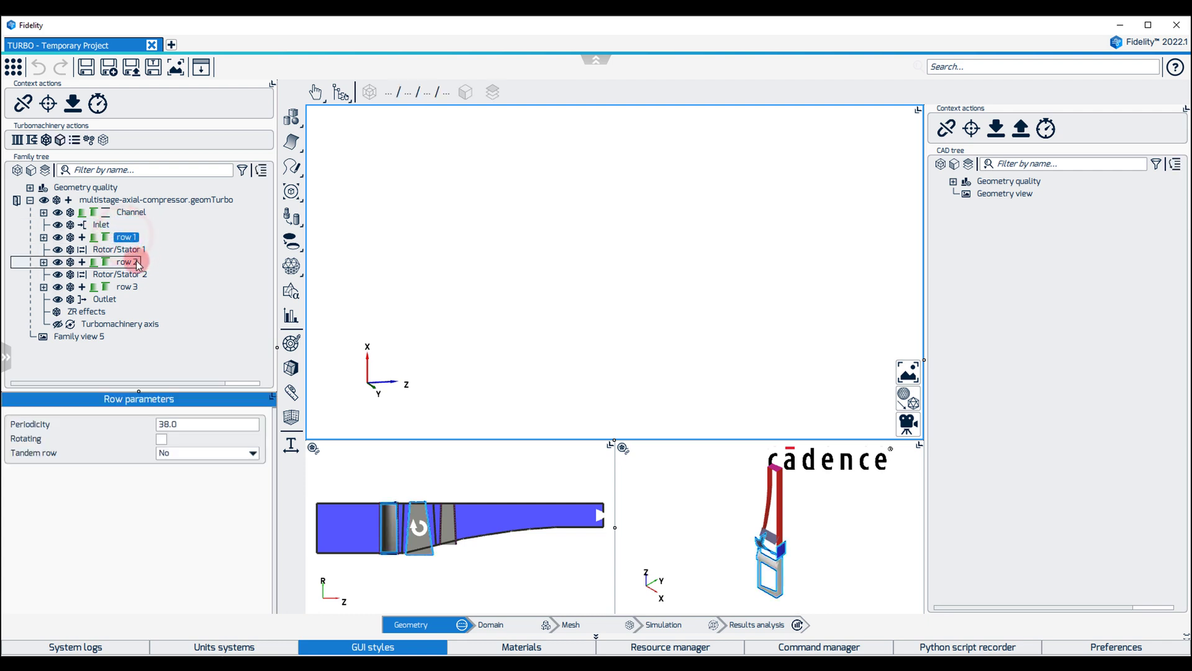
{"action": "left_click", "coordinate": [138, 263]}
{"action": "left_click", "coordinate": [131, 287]}
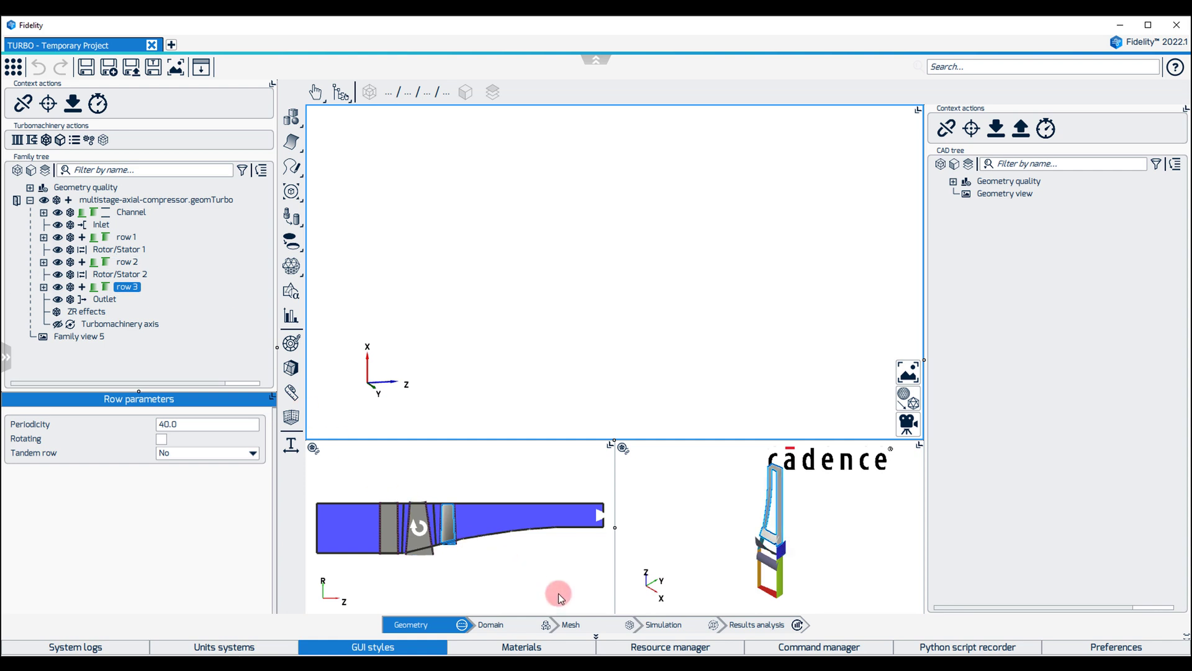
Go to the meshing stage and set the row type of row 1 to Axial compressor
{"action": "left_click", "coordinate": [589, 623]}
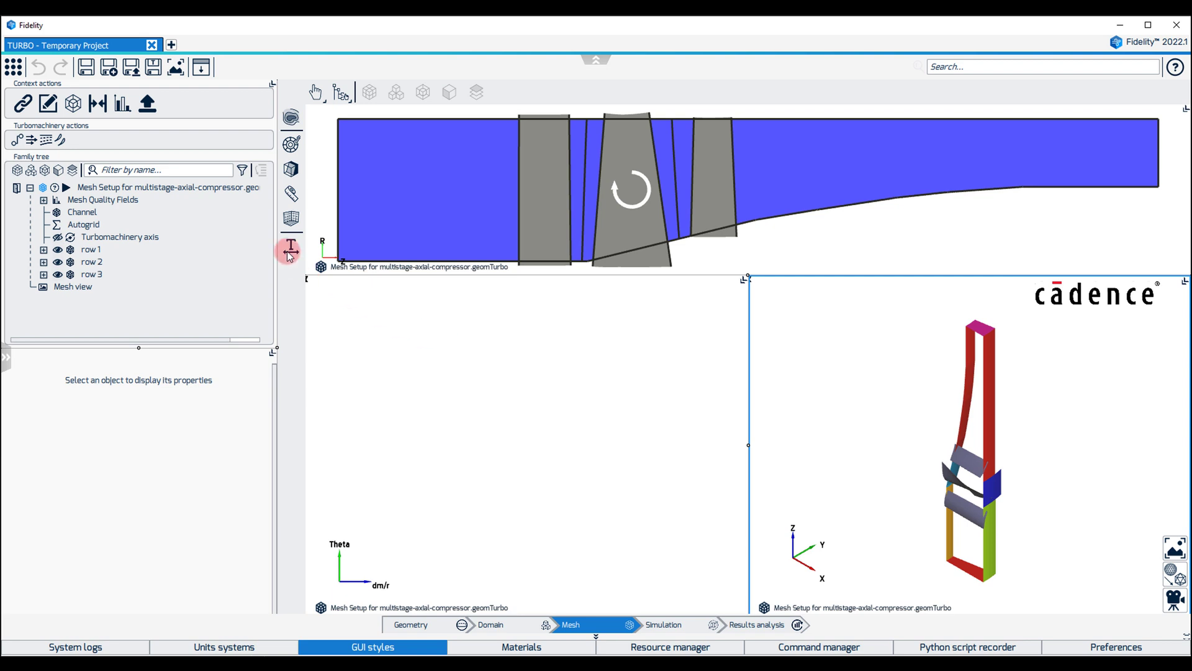
{"action": "left_click", "coordinate": [229, 187]}
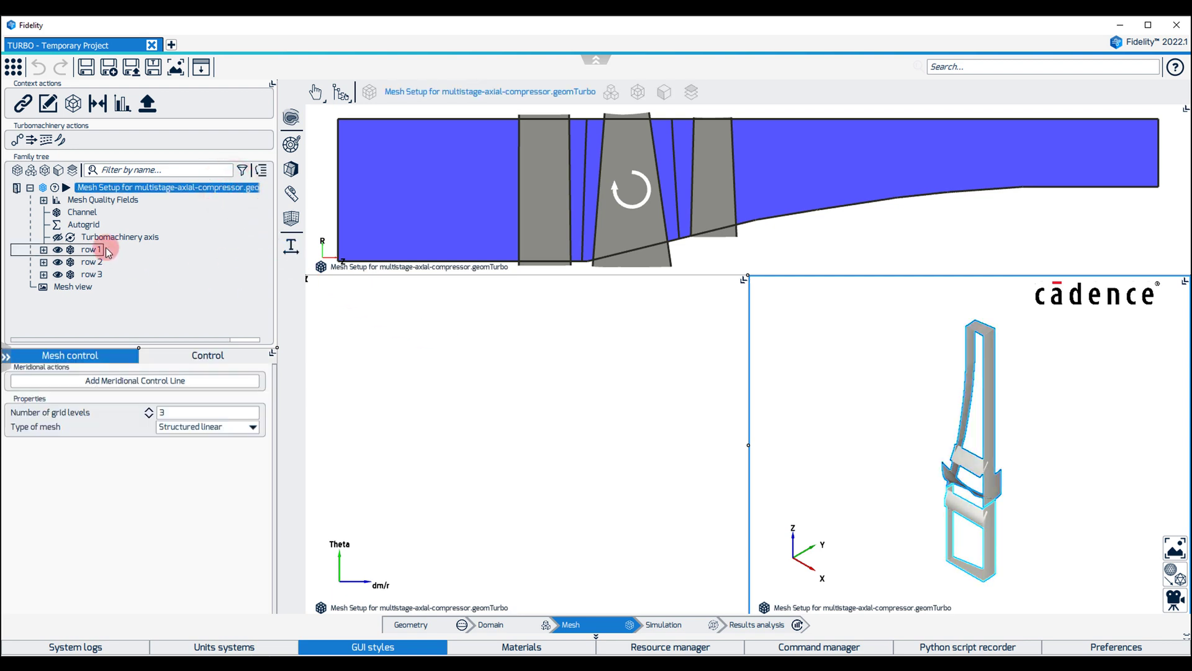
{"action": "left_click", "coordinate": [86, 224]}
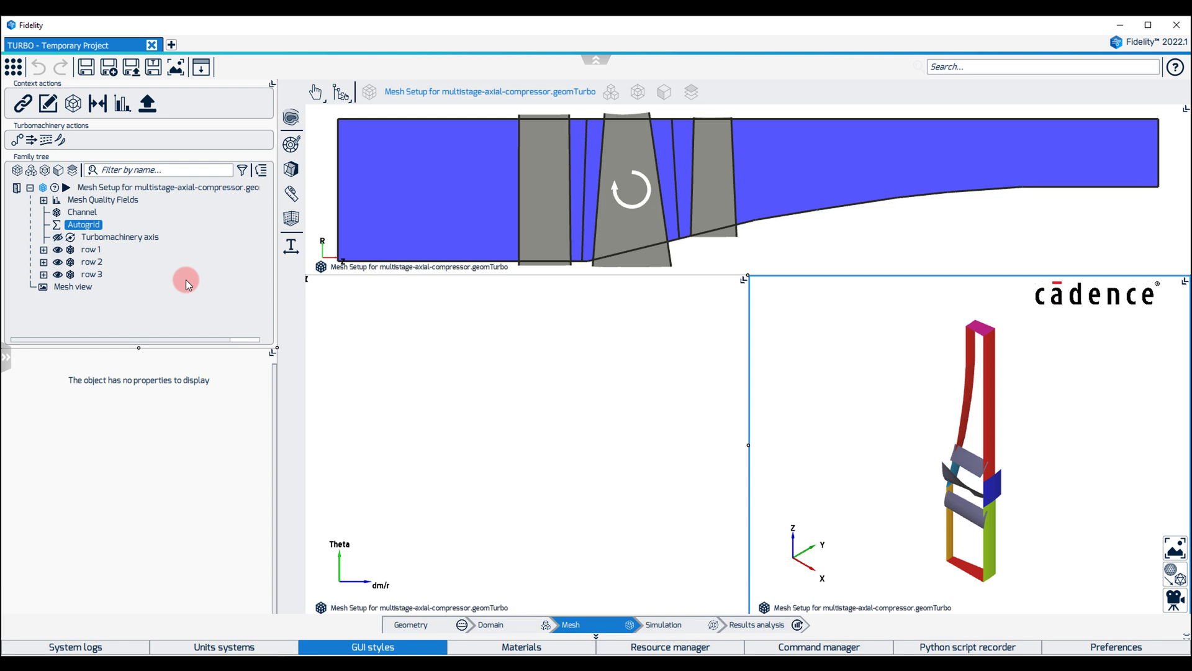
{"action": "left_click", "coordinate": [92, 249]}
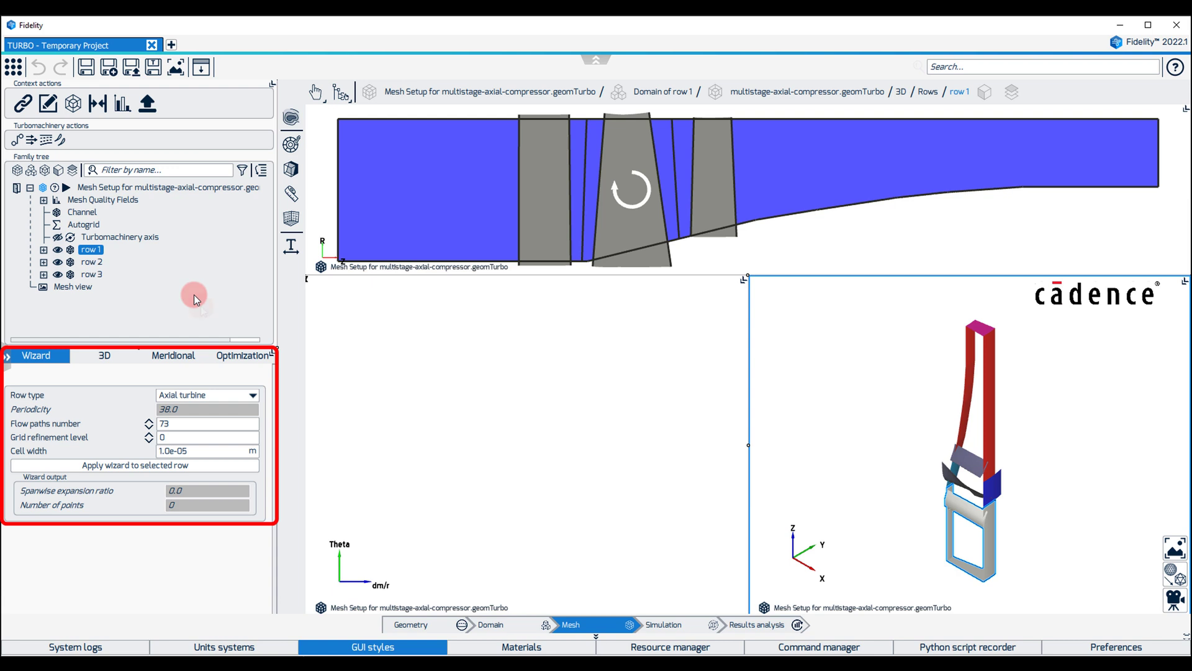
{"action": "left_click", "coordinate": [255, 397]}
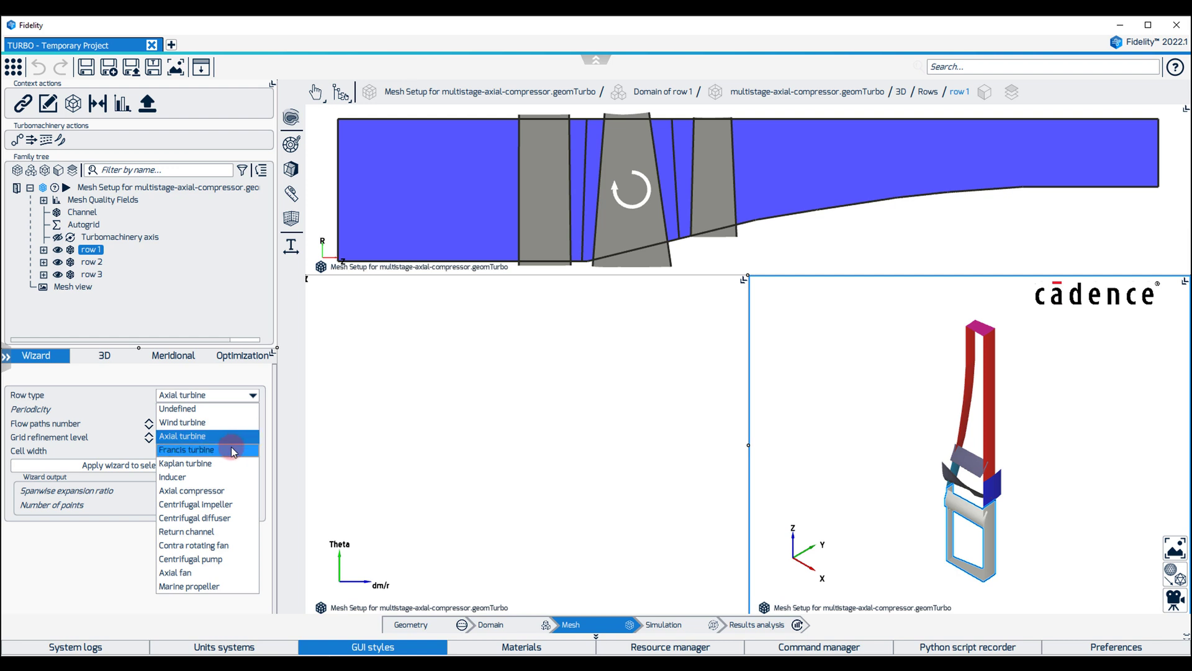
{"action": "left_click", "coordinate": [234, 489]}
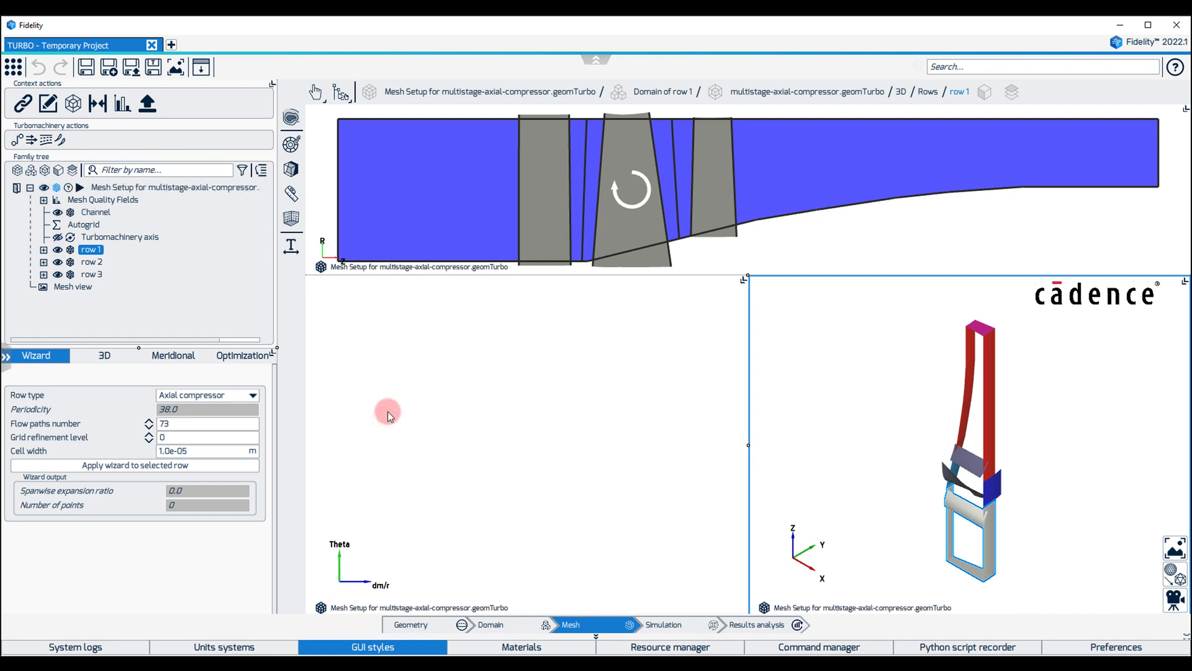
Try a higher flow paths number for row 1 and return it to 73
{"action": "left_click", "coordinate": [148, 421]}
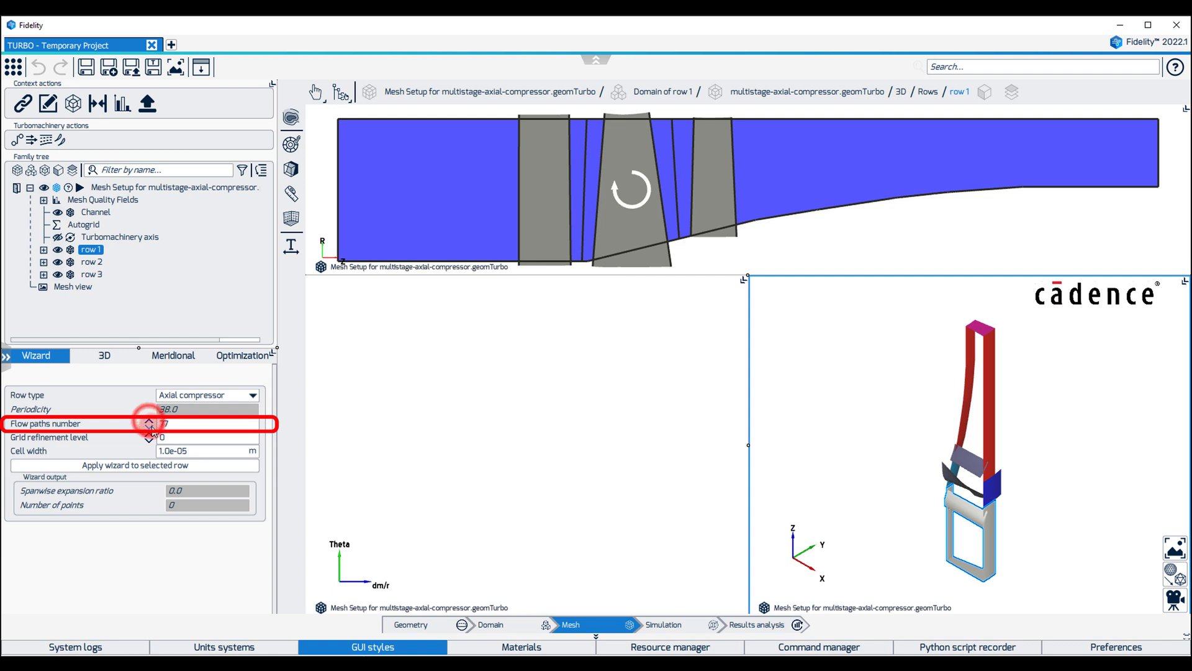
{"action": "left_click", "coordinate": [150, 430]}
{"action": "left_click", "coordinate": [149, 431]}
{"action": "left_click", "coordinate": [149, 430]}
{"action": "left_click", "coordinate": [149, 430]}
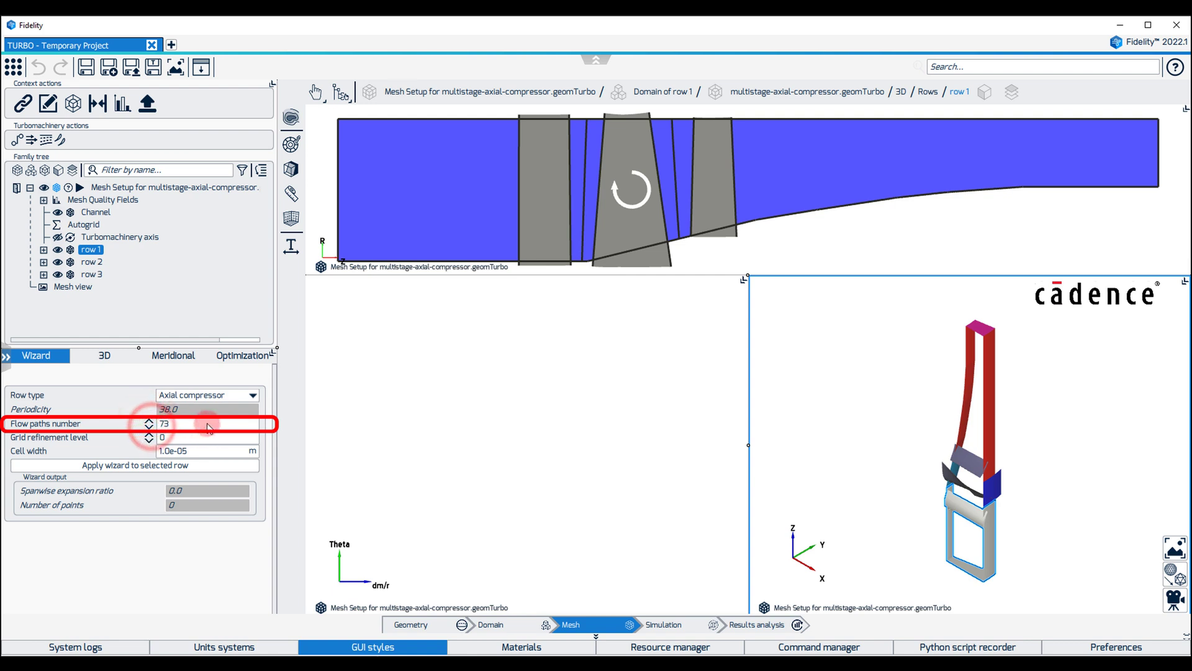
Try other grid refinement levels for row 1 and return the level to 0
{"action": "double_click", "coordinate": [186, 451]}
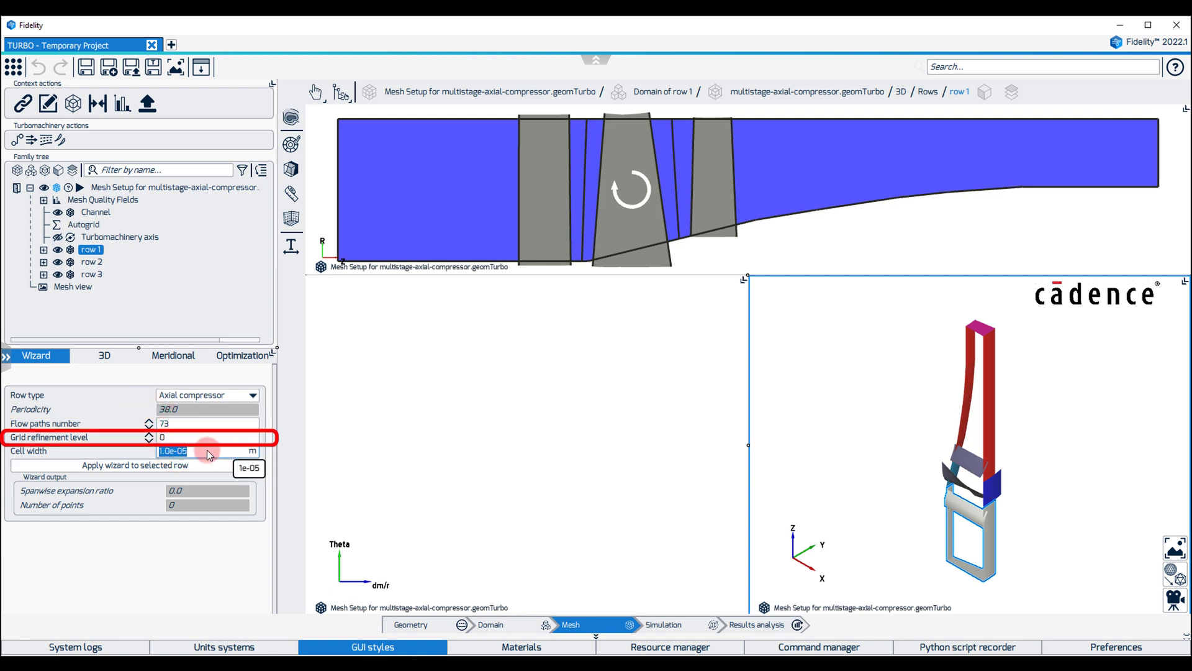
{"action": "left_click", "coordinate": [150, 434]}
{"action": "left_click", "coordinate": [151, 440]}
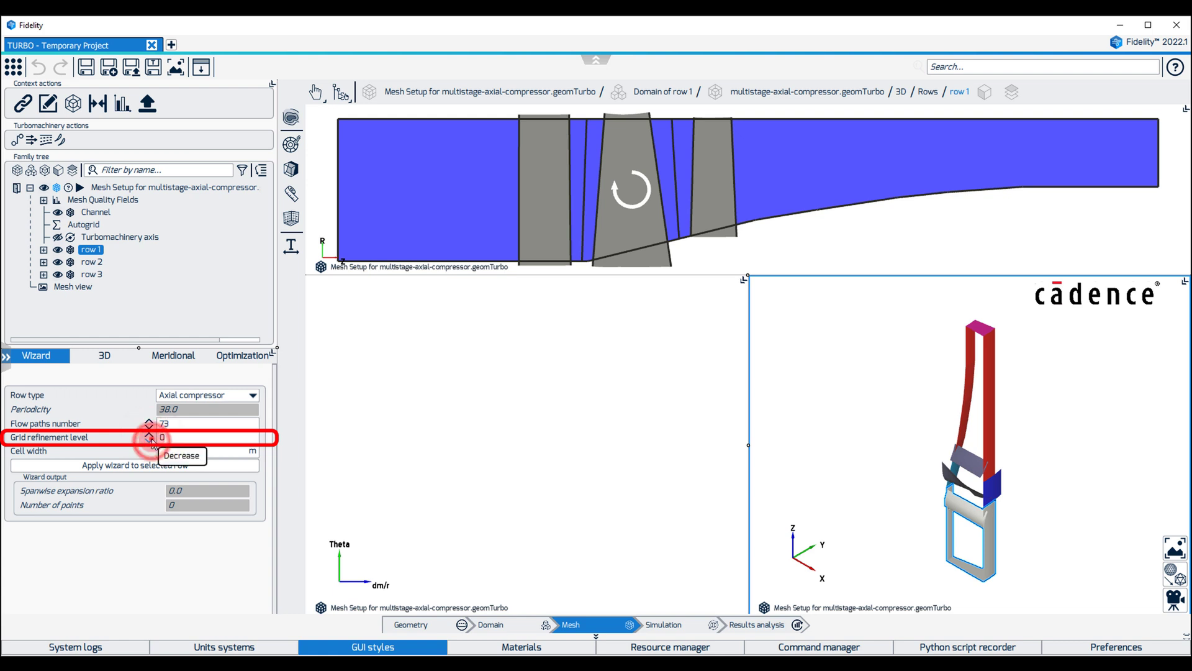
{"action": "left_click", "coordinate": [151, 440]}
{"action": "left_click", "coordinate": [151, 434]}
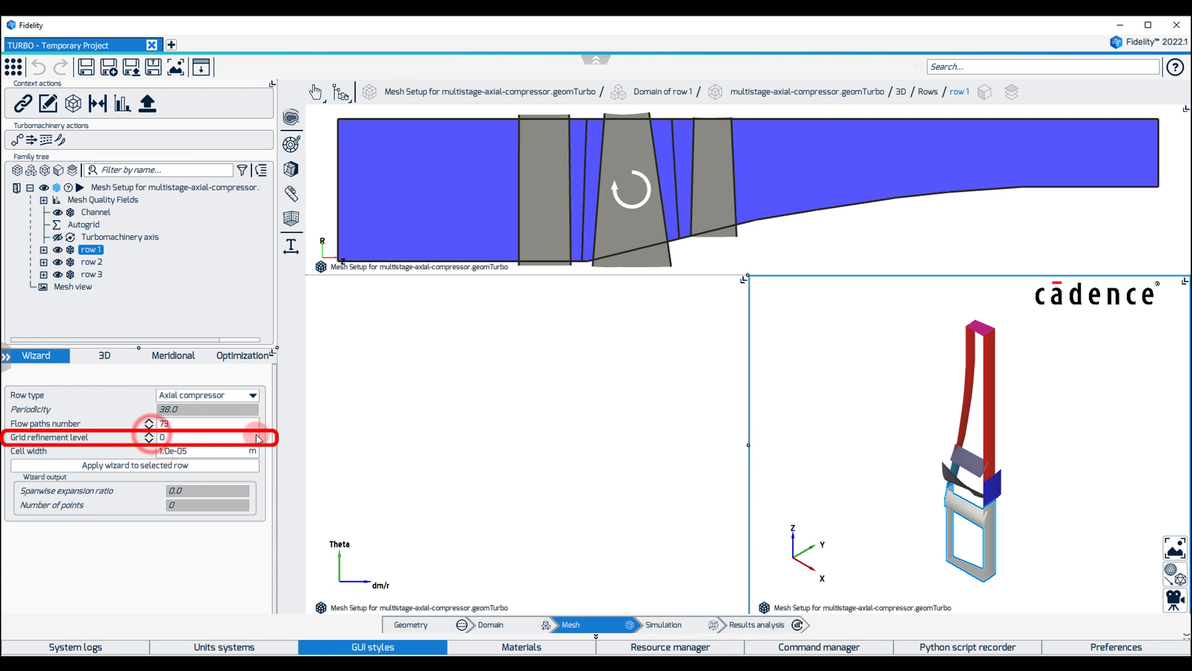
{"action": "left_click", "coordinate": [291, 437]}
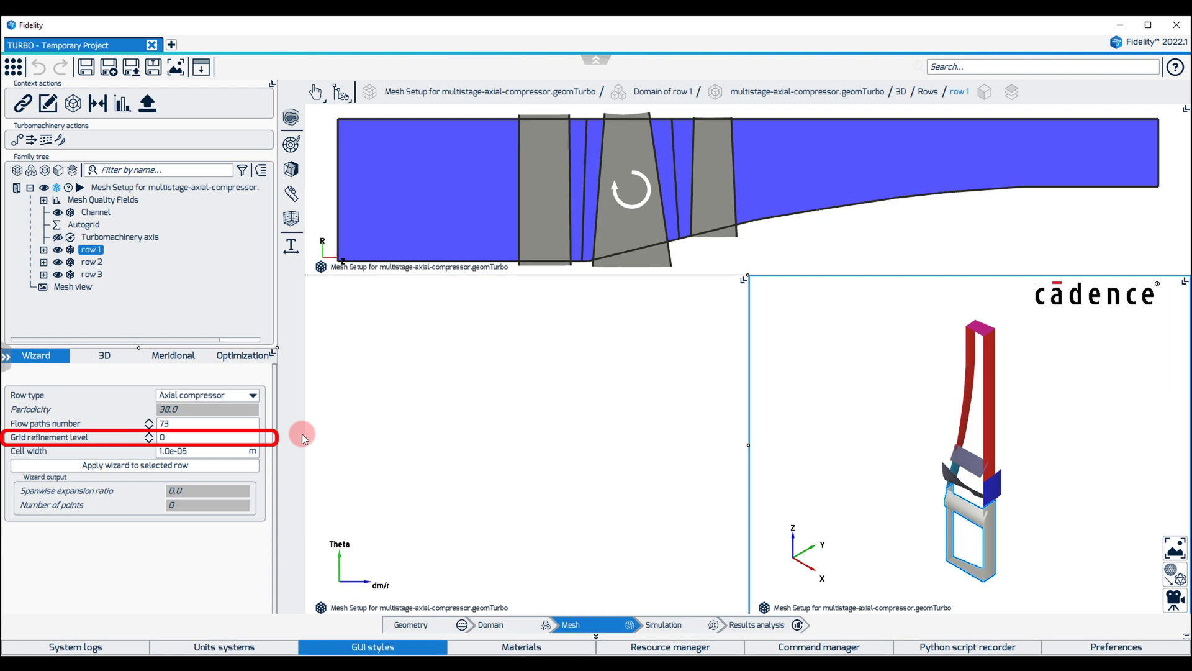
Apply the row wizard to row 1 with its current settings
{"action": "left_click", "coordinate": [100, 249]}
{"action": "left_click", "coordinate": [140, 463]}
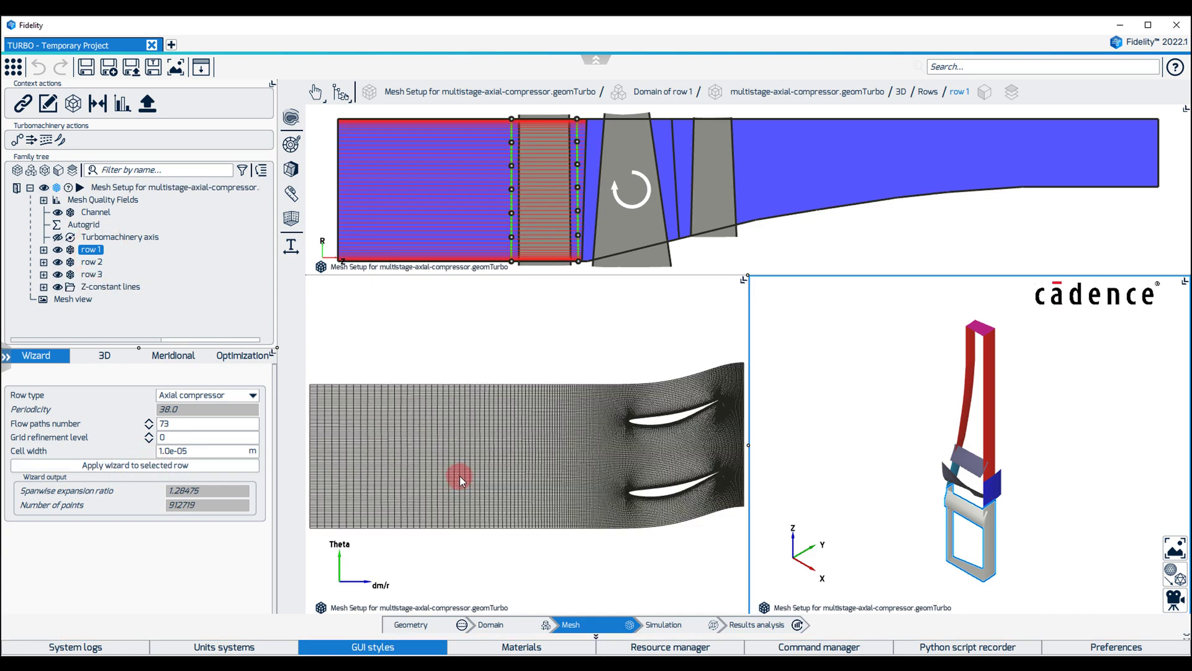
Examine row 1's blade-to-blade mesh around the blades' leading and trailing edges
{"action": "scroll", "coordinate": [526, 466], "scroll_direction": "down", "scroll_amount": 2}
{"action": "middle_click_drag", "start_coordinate": [632, 466], "coordinate": [538, 499]}
{"action": "scroll", "coordinate": [540, 460], "scroll_direction": "up", "scroll_amount": 5}
{"action": "right_click_drag", "start_coordinate": [537, 500], "coordinate": [538, 494]}
{"action": "middle_click_drag", "start_coordinate": [543, 485], "coordinate": [612, 469]}
{"action": "scroll", "coordinate": [515, 516], "scroll_direction": "up", "scroll_amount": 8}
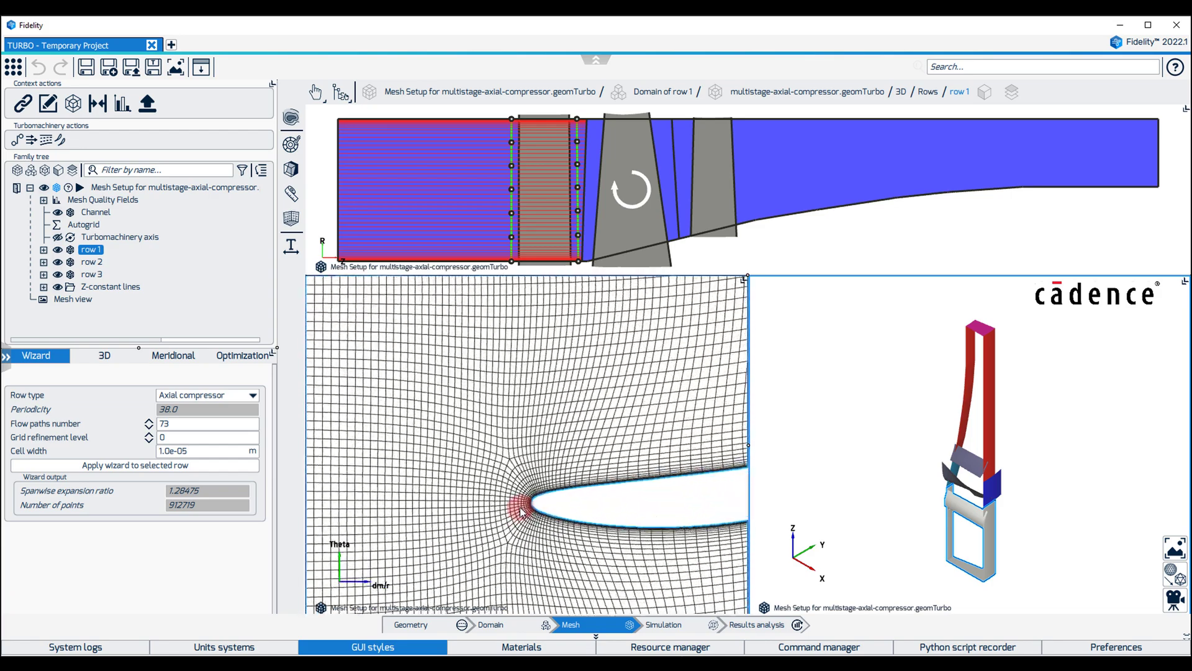
{"action": "scroll", "coordinate": [542, 489], "scroll_direction": "down", "scroll_amount": 2}
{"action": "scroll", "coordinate": [545, 484], "scroll_direction": "down", "scroll_amount": 8}
{"action": "middle_click_drag", "start_coordinate": [612, 466], "coordinate": [540, 474]}
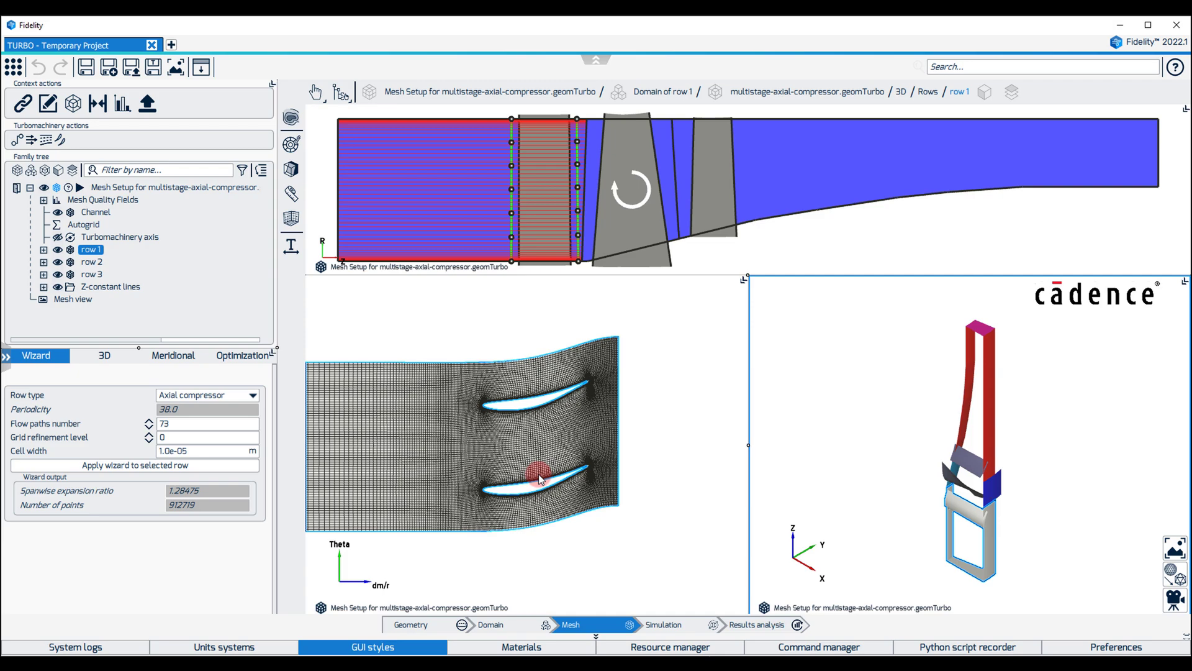
{"action": "scroll", "coordinate": [595, 463], "scroll_direction": "up", "scroll_amount": 7}
{"action": "scroll", "coordinate": [584, 452], "scroll_direction": "down", "scroll_amount": 2}
Apply the row wizard to rows 2 and 3 with their Axial compressor settings
{"action": "left_click", "coordinate": [92, 261]}
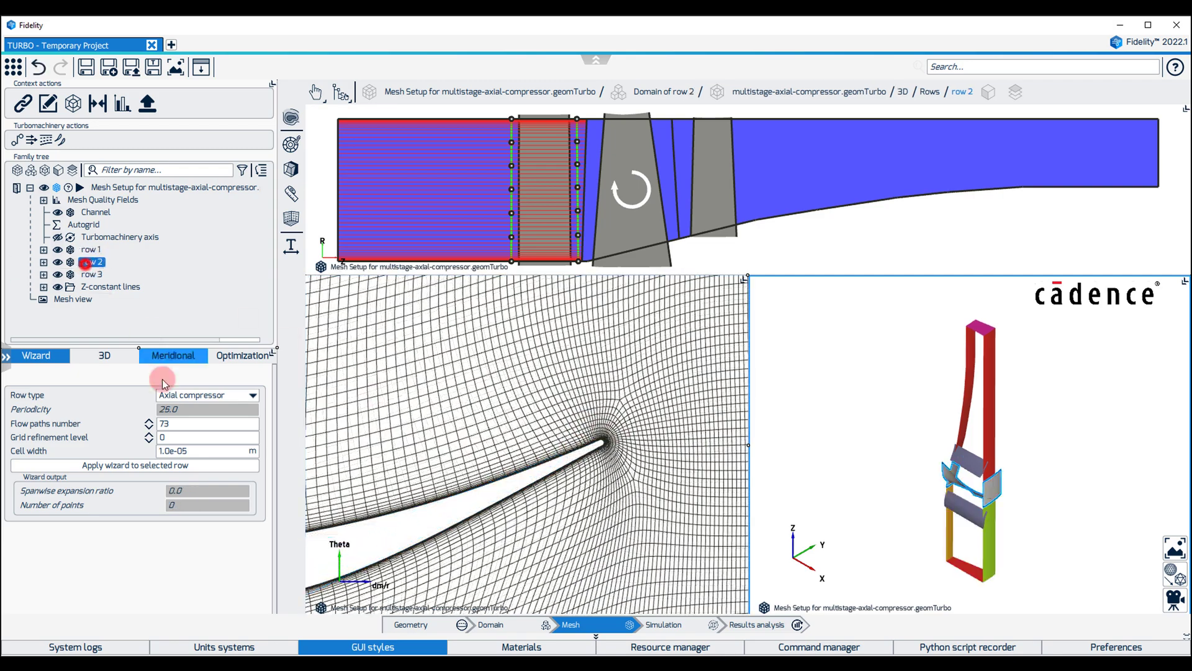
{"action": "left_click", "coordinate": [180, 465]}
{"action": "left_click", "coordinate": [92, 274]}
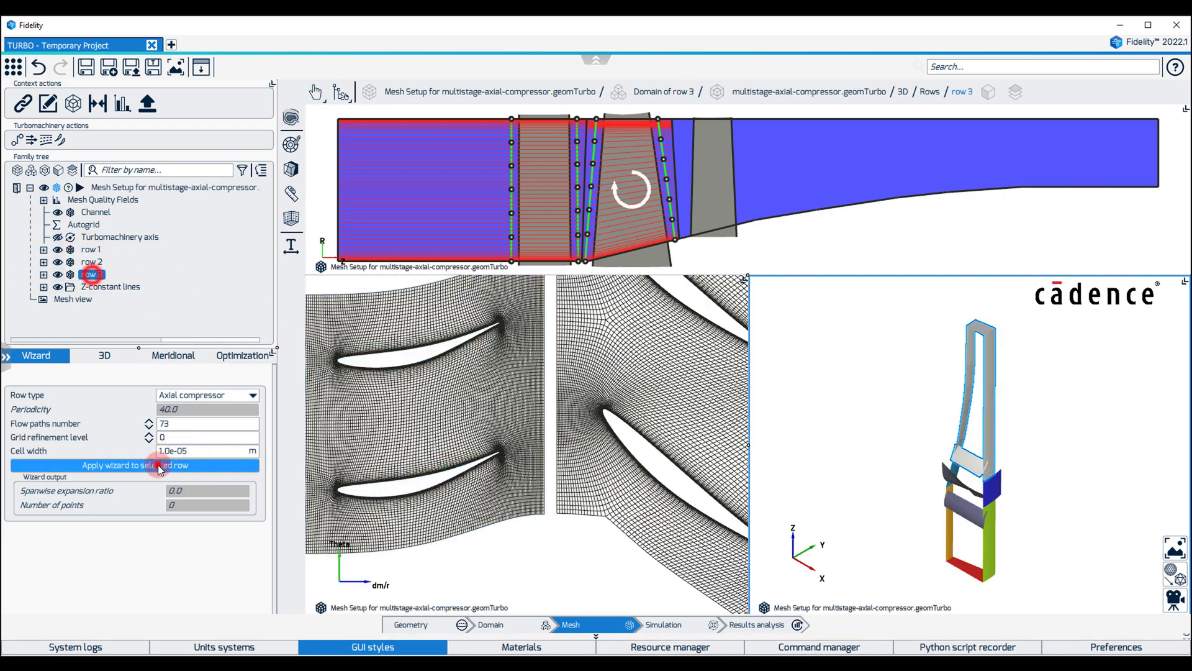
{"action": "left_click", "coordinate": [160, 465]}
Examine the blade-to-blade mesh across all three blade rows
{"action": "left_click_drag", "start_coordinate": [592, 456], "coordinate": [510, 458]}
{"action": "left_click", "coordinate": [415, 347]}
{"action": "scroll", "coordinate": [428, 433], "scroll_direction": "down", "scroll_amount": 2}
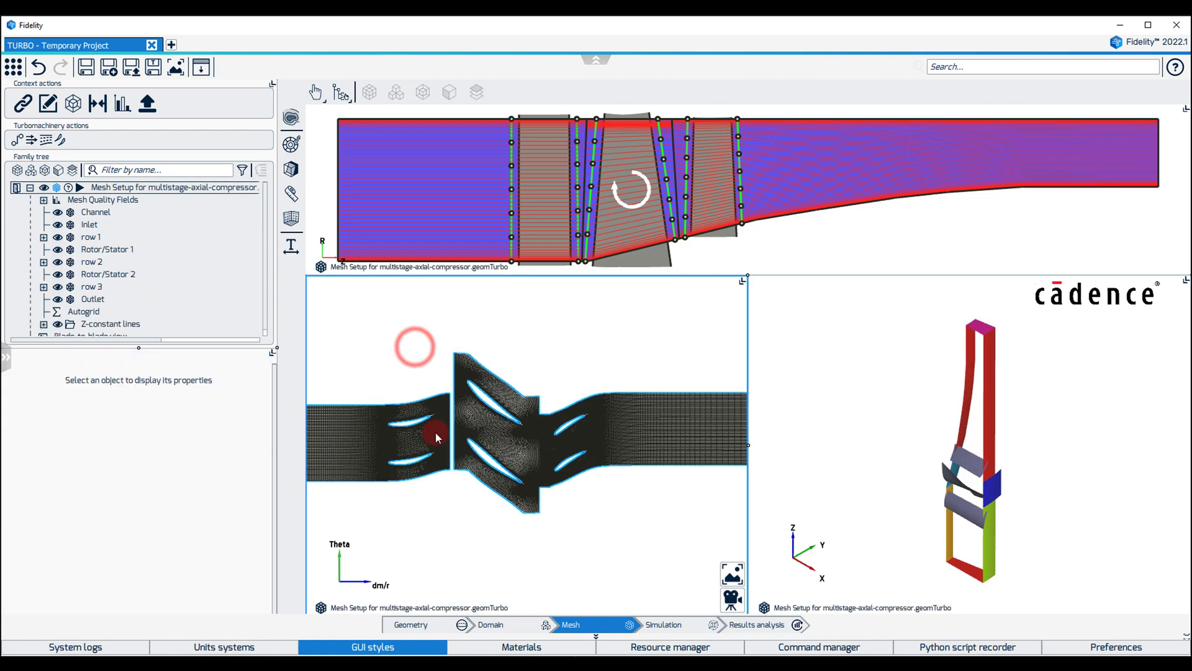
{"action": "scroll", "coordinate": [444, 443], "scroll_direction": "down", "scroll_amount": 2}
{"action": "middle_click_drag", "start_coordinate": [452, 471], "coordinate": [553, 458]}
{"action": "scroll", "coordinate": [556, 448], "scroll_direction": "up", "scroll_amount": 5}
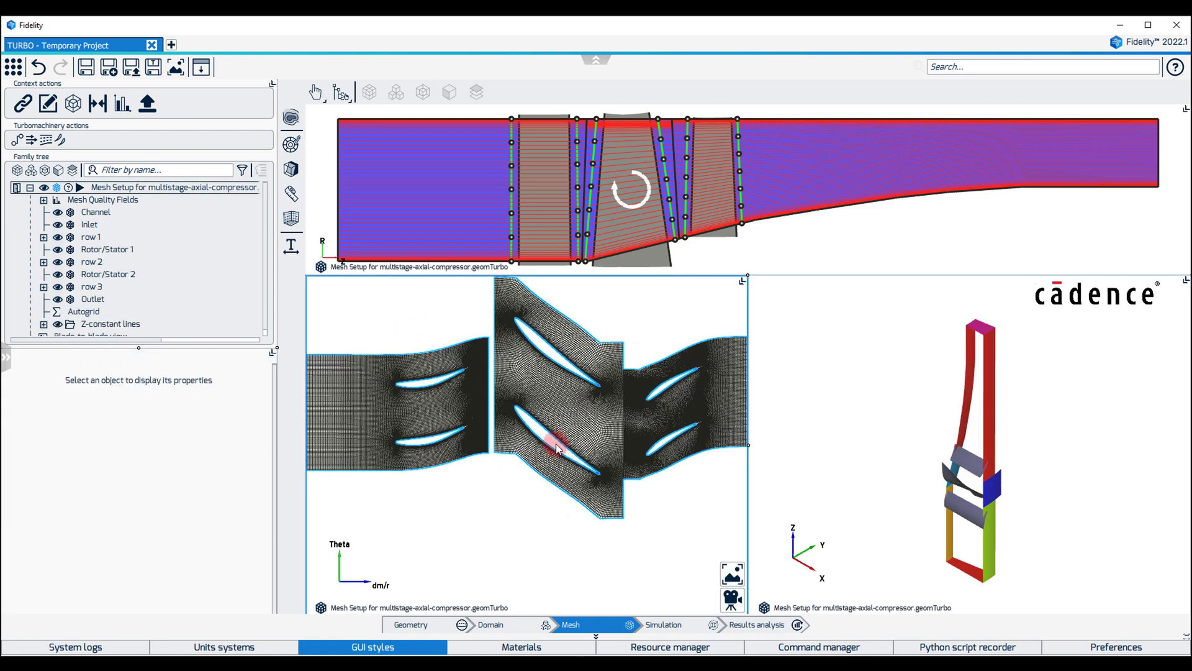
{"action": "right_click_drag", "start_coordinate": [557, 449], "coordinate": [432, 548]}
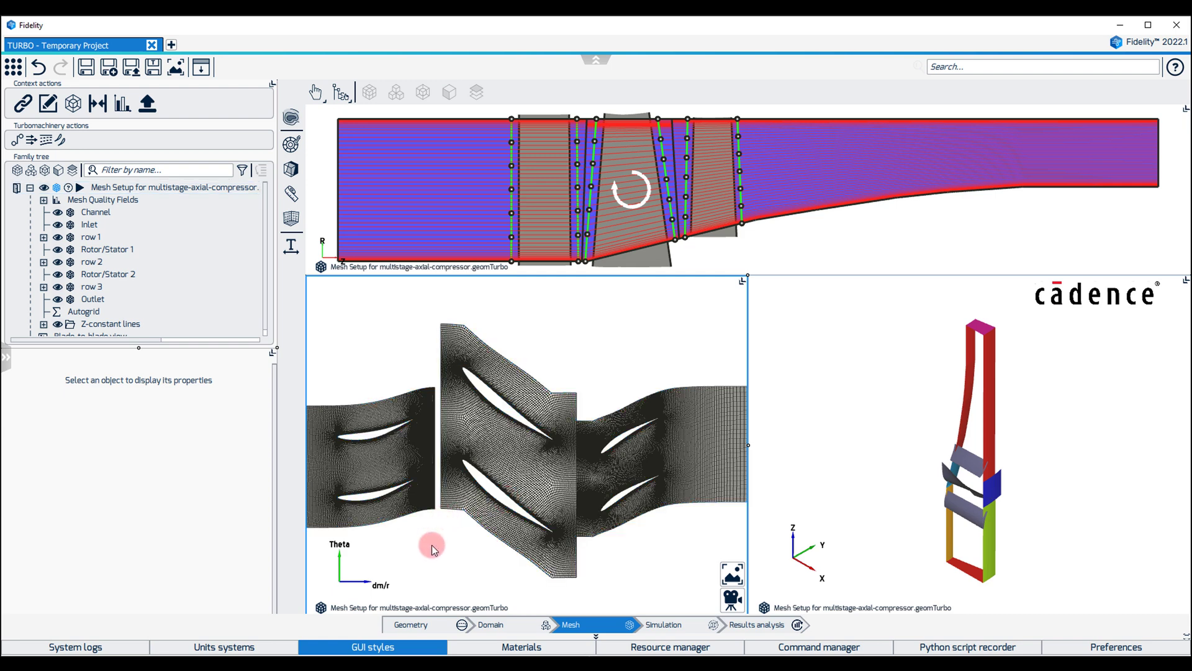
Hide rows 3 and 2, keeping row 1 visible, and expand row 1 to list its main blade
{"action": "left_click", "coordinate": [58, 287]}
{"action": "left_click", "coordinate": [58, 262]}
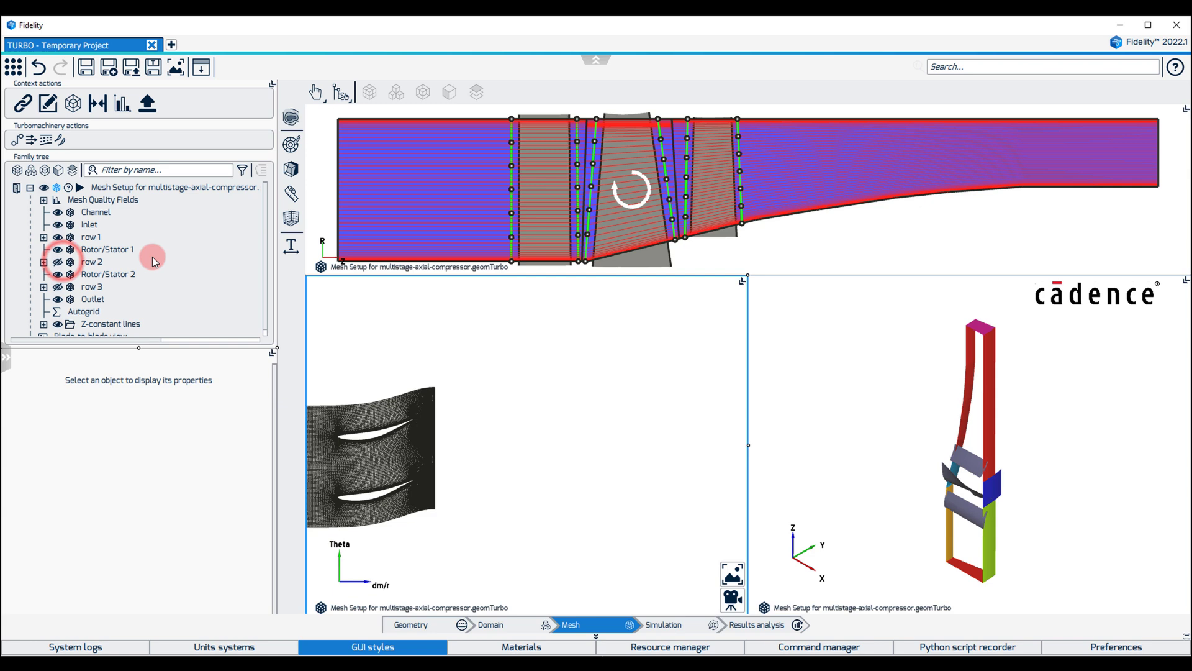
{"action": "left_click", "coordinate": [44, 237]}
{"action": "left_click", "coordinate": [57, 237]}
{"action": "left_click", "coordinate": [58, 238]}
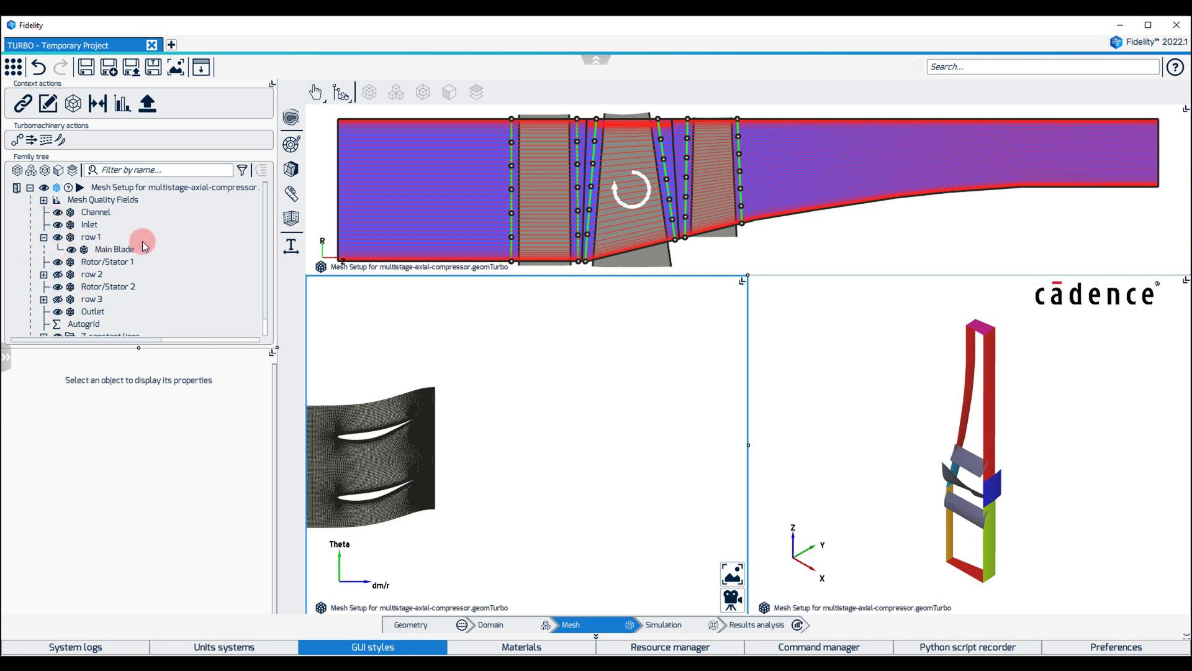
Set the active layer of row 1's main blade to 90% span and inspect the blade-to-blade mesh there
{"action": "left_click", "coordinate": [141, 245]}
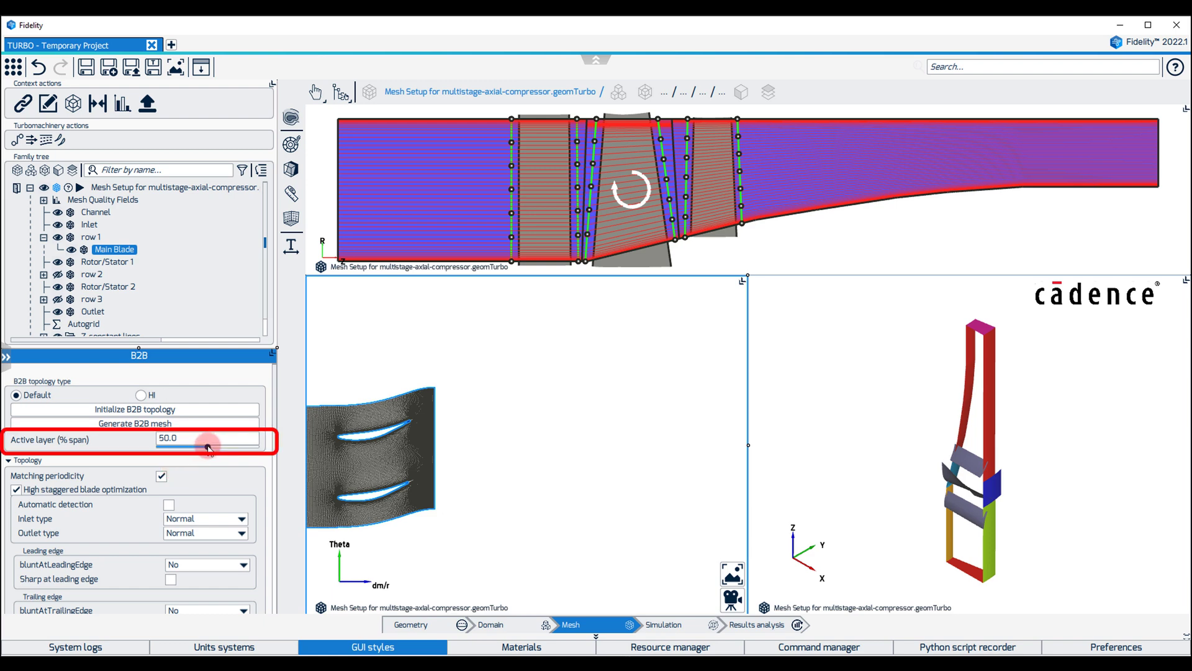
{"action": "mouse_move", "coordinate": [208, 446]}
{"action": "left_mouse_down"}
{"action": "mouse_move", "coordinate": [244, 449]}
{"action": "mouse_move", "coordinate": [180, 449]}
{"action": "mouse_move", "coordinate": [216, 450]}
{"action": "left_mouse_up"}
{"action": "double_click", "coordinate": [214, 436]}
{"action": "type", "text": "90"}
{"action": "key", "text": "Return"}
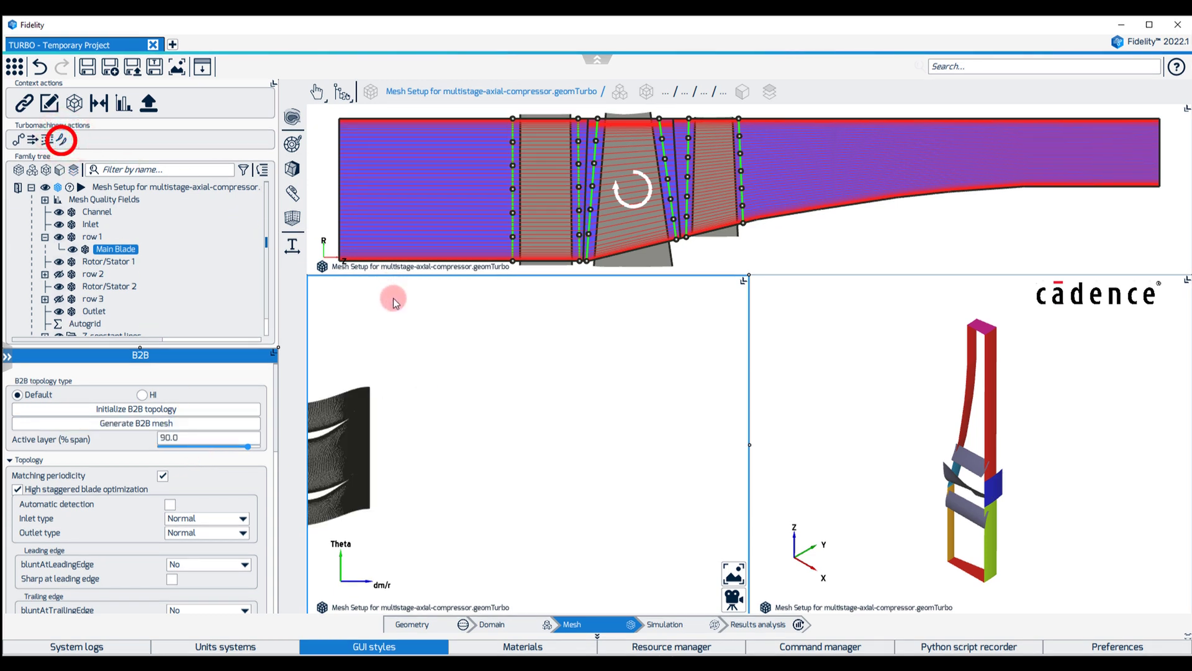
{"action": "mouse_move", "coordinate": [414, 395]}
{"action": "middle_mouse_down"}
{"action": "mouse_move", "coordinate": [435, 378]}
{"action": "mouse_move", "coordinate": [611, 372]}
{"action": "middle_mouse_up"}
{"action": "scroll", "coordinate": [544, 442], "scroll_direction": "up", "scroll_amount": 6}
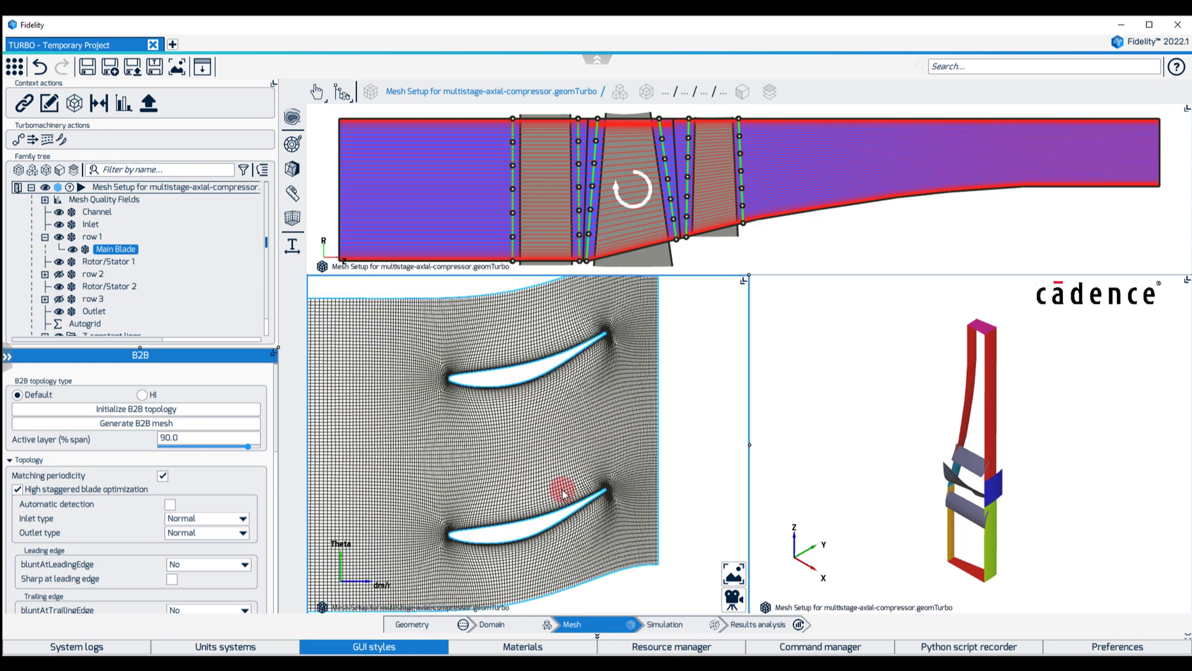
{"action": "middle_click_drag", "start_coordinate": [553, 484], "coordinate": [566, 481]}
{"action": "scroll", "coordinate": [562, 483], "scroll_direction": "down", "scroll_amount": 3}
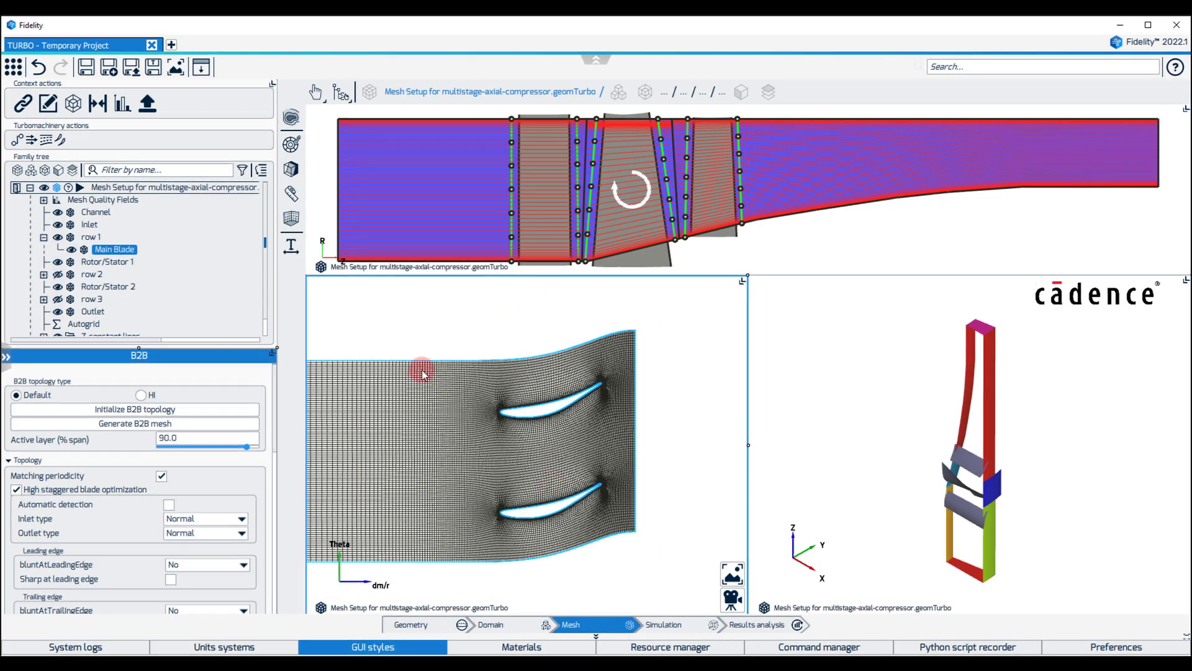
Generate the multistage-axial-compressor mesh in parallel on 4 cores, with the project saved as Row_wizard
{"action": "left_click", "coordinate": [213, 193]}
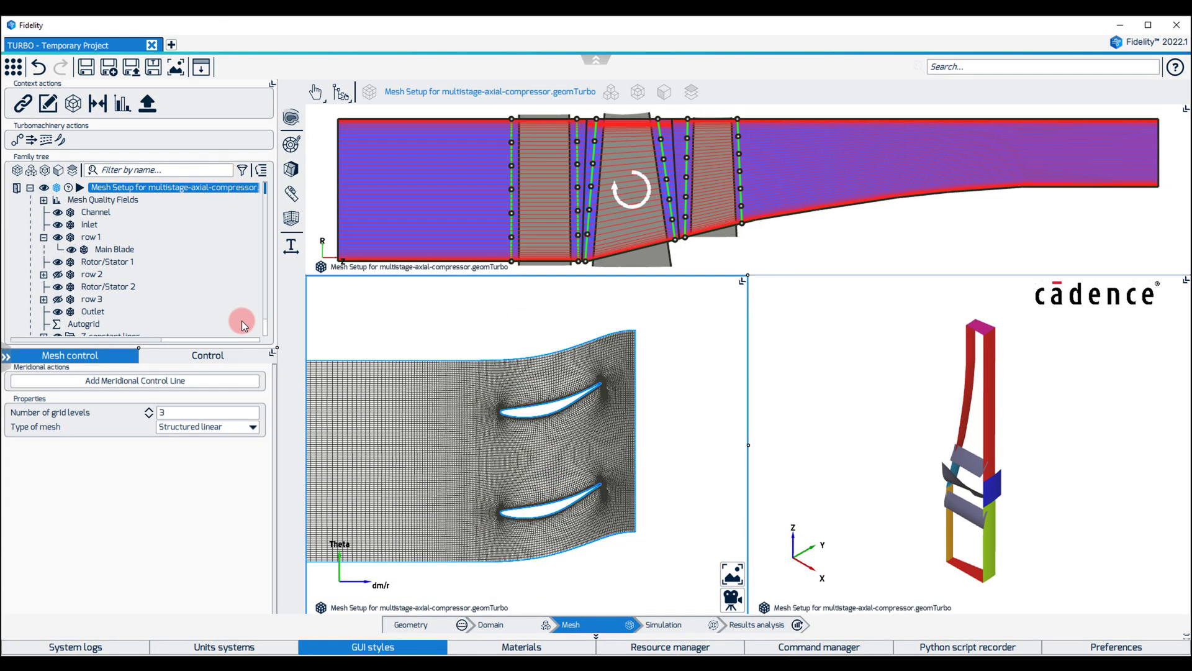
{"action": "left_click", "coordinate": [232, 351]}
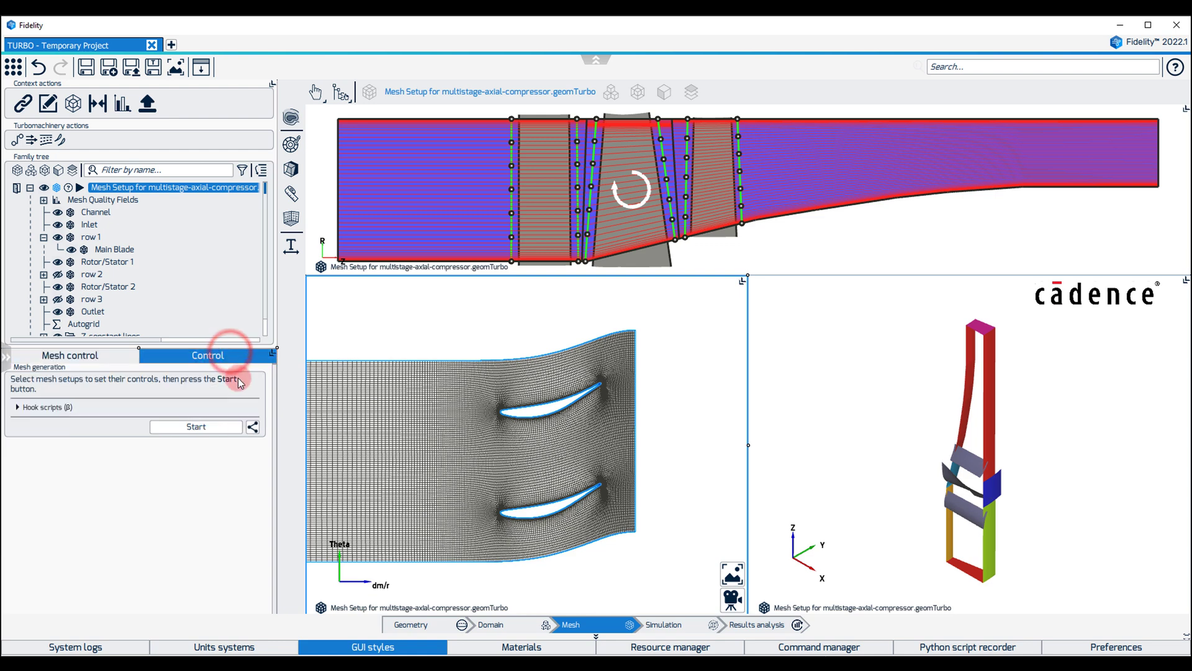
{"action": "left_click", "coordinate": [253, 427]}
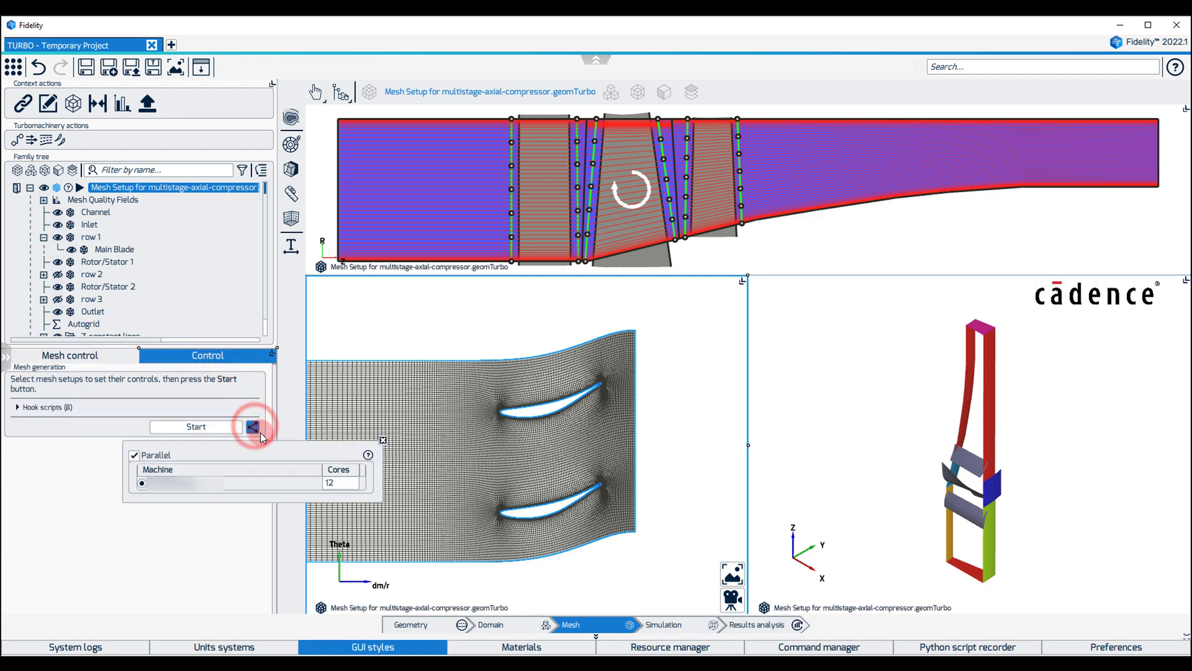
{"action": "double_click", "coordinate": [346, 487]}
{"action": "type", "text": "4"}
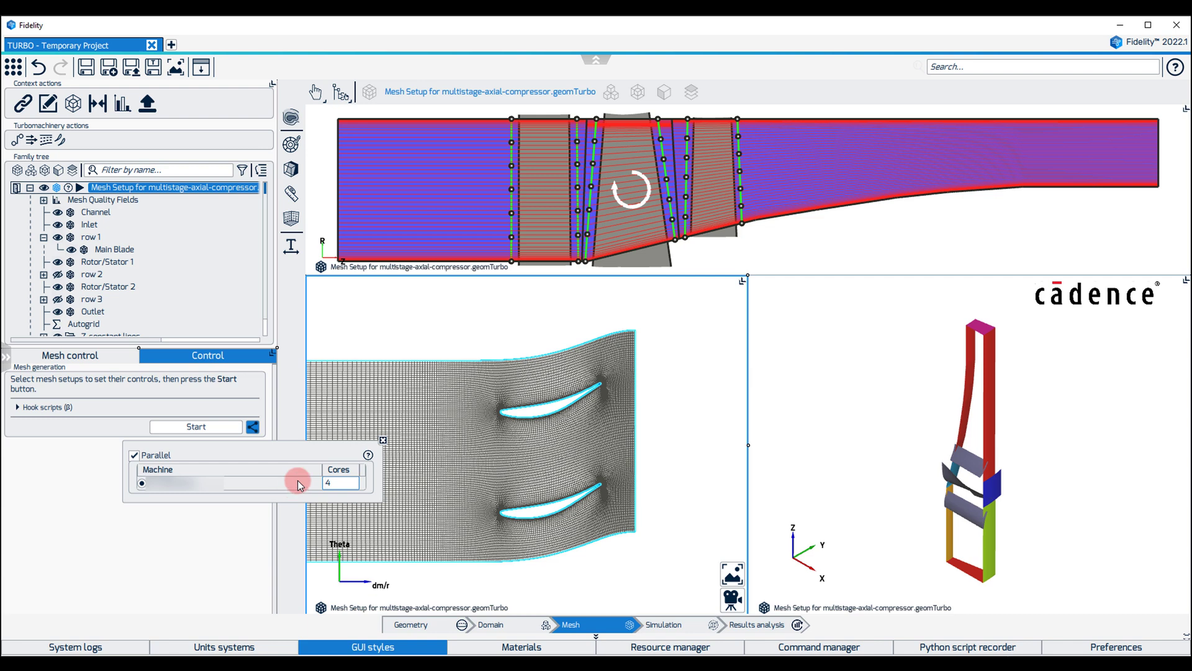
{"action": "left_click", "coordinate": [217, 427]}
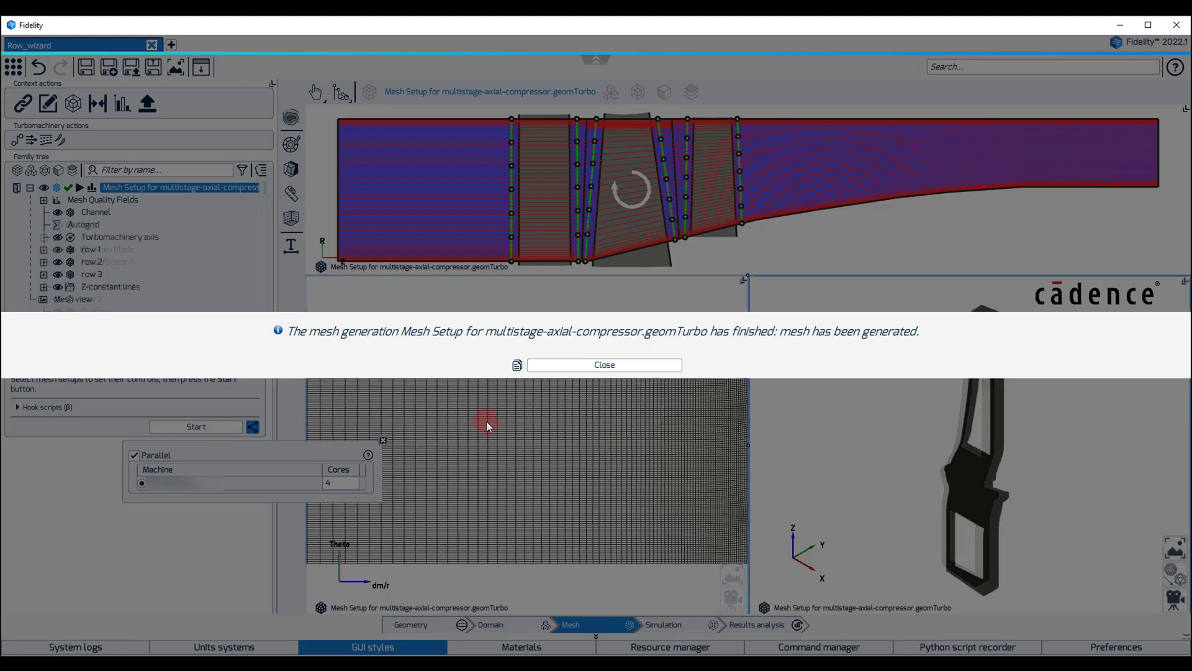
{"action": "left_click", "coordinate": [557, 366]}
Inspect the generated 3D mesh close up around the three blade rows
{"action": "left_click_drag", "start_coordinate": [910, 521], "coordinate": [805, 288]}
{"action": "scroll", "coordinate": [930, 459], "scroll_direction": "up", "scroll_amount": 8}
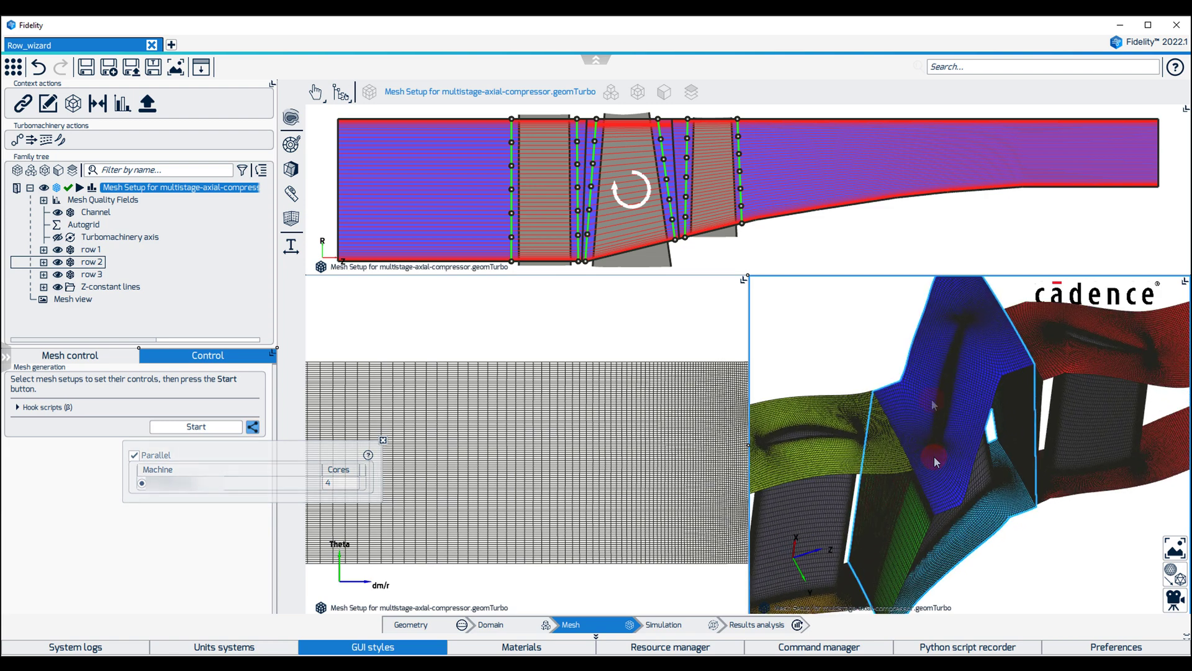
{"action": "left_click", "coordinate": [635, 344]}
Review the AutoGrid mesh quality statistics and enlarge the cell distribution charts for the entire mesh
{"action": "left_click", "coordinate": [147, 104]}
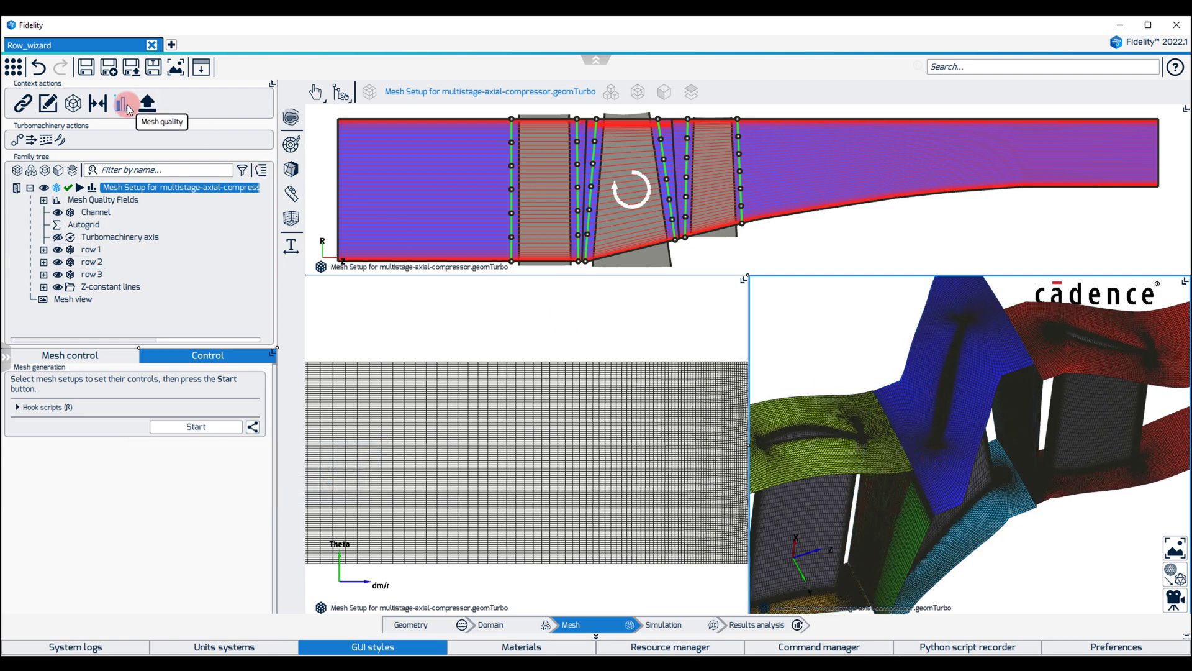
{"action": "left_click", "coordinate": [127, 104]}
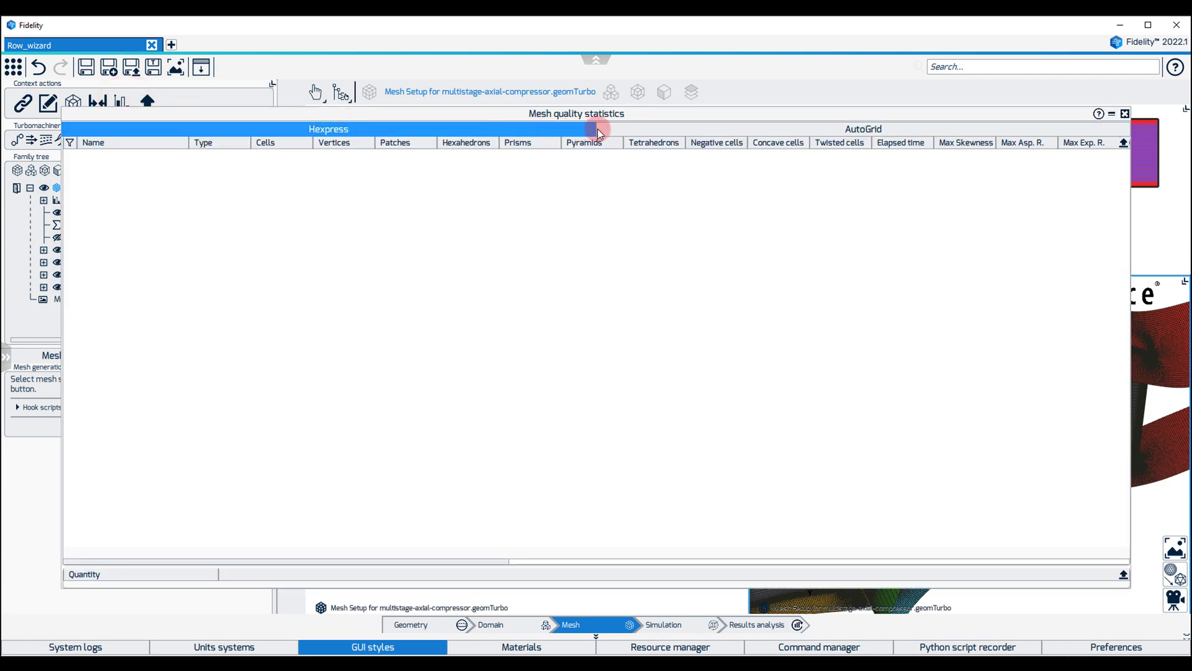
{"action": "left_click", "coordinate": [632, 132]}
{"action": "left_click_drag", "start_coordinate": [587, 192], "coordinate": [579, 251]}
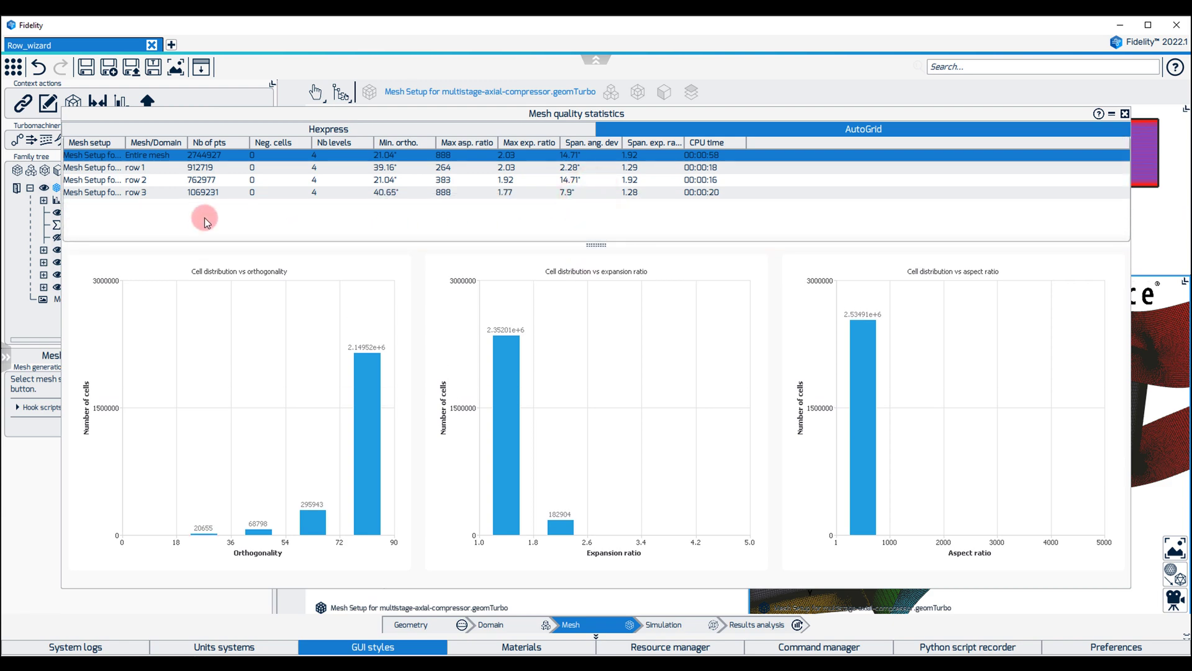